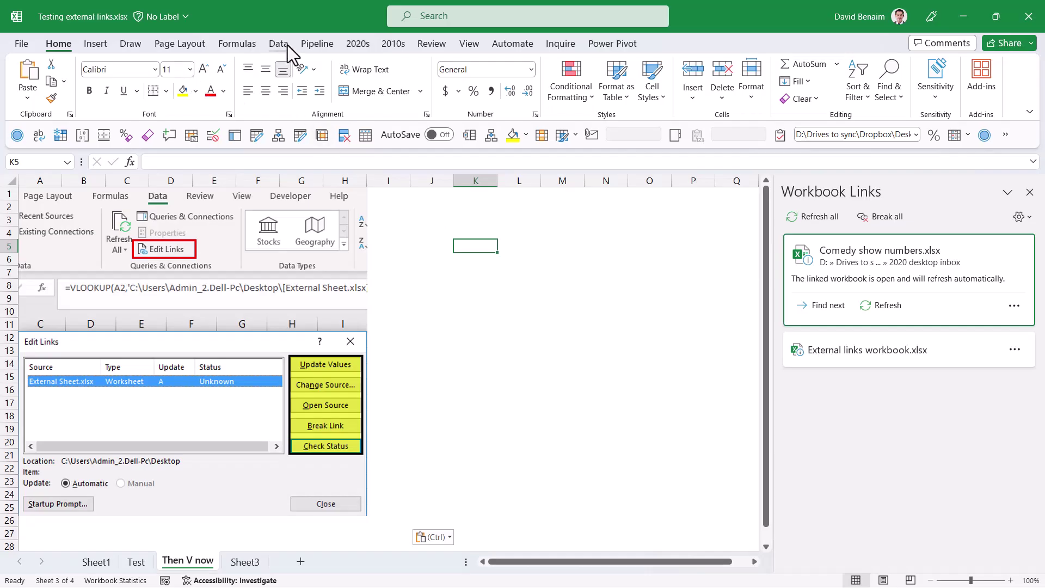
Step: Use Find next in Workbook Links to step through cells linking to Comedy show numbers.xlsx
left_click(278, 44)
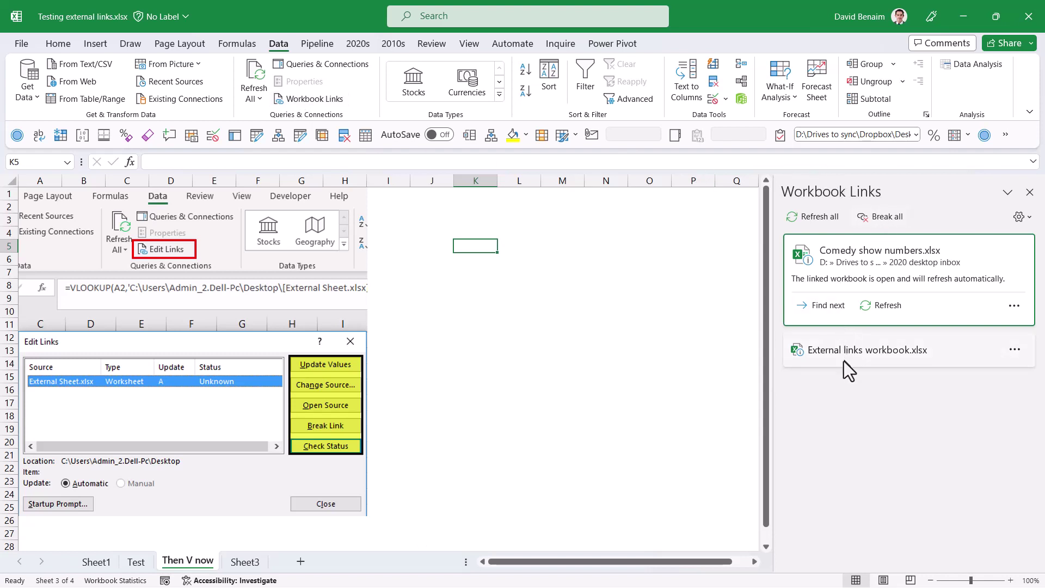
left_click(825, 304)
left_click(825, 305)
left_click(825, 305)
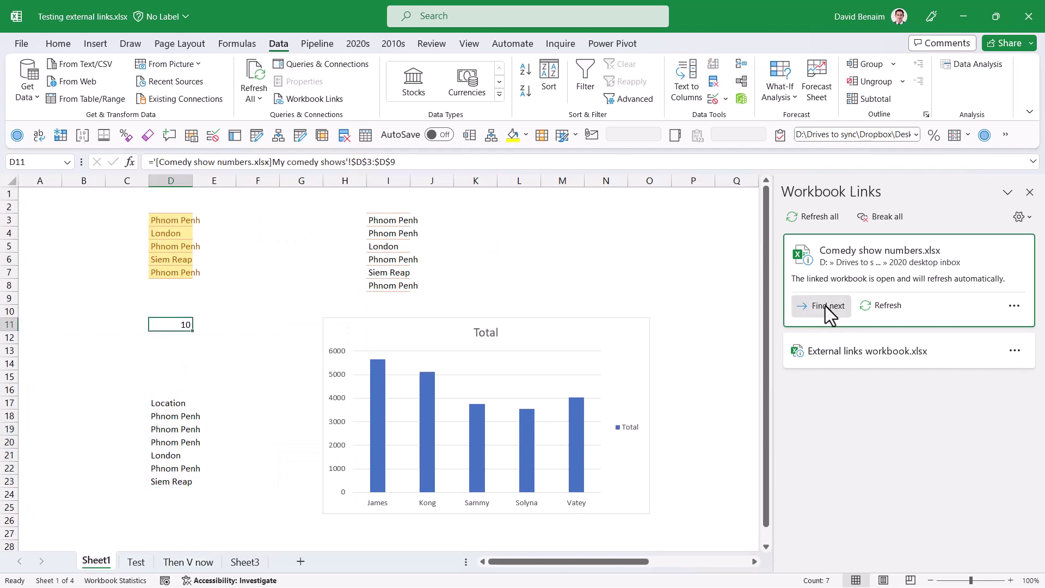
left_click(825, 306)
Step: Go to the chart linked to External links workbook.xlsx and review its link actions and refresh settings
left_click(825, 306)
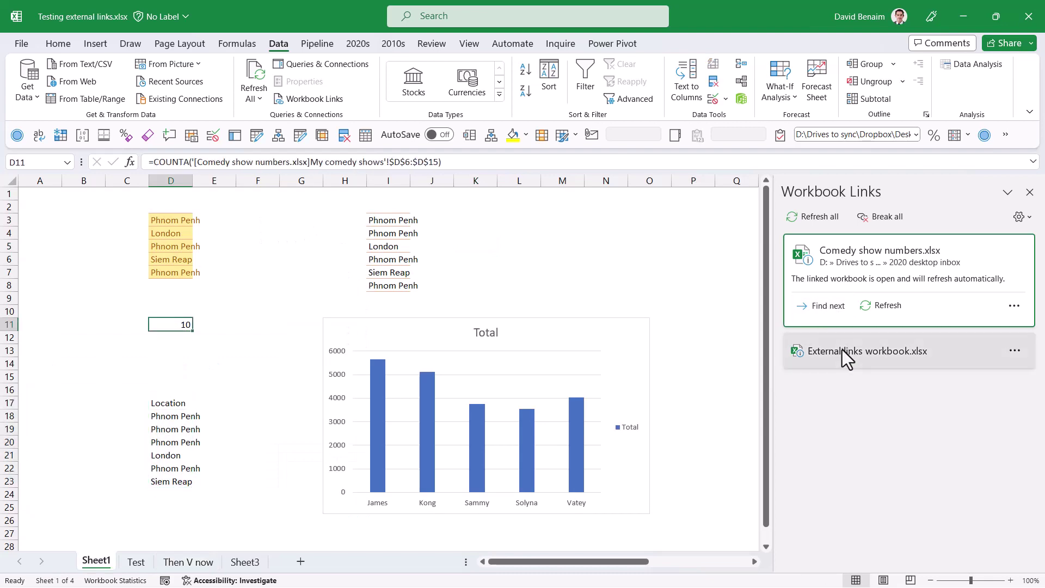
left_click(843, 351)
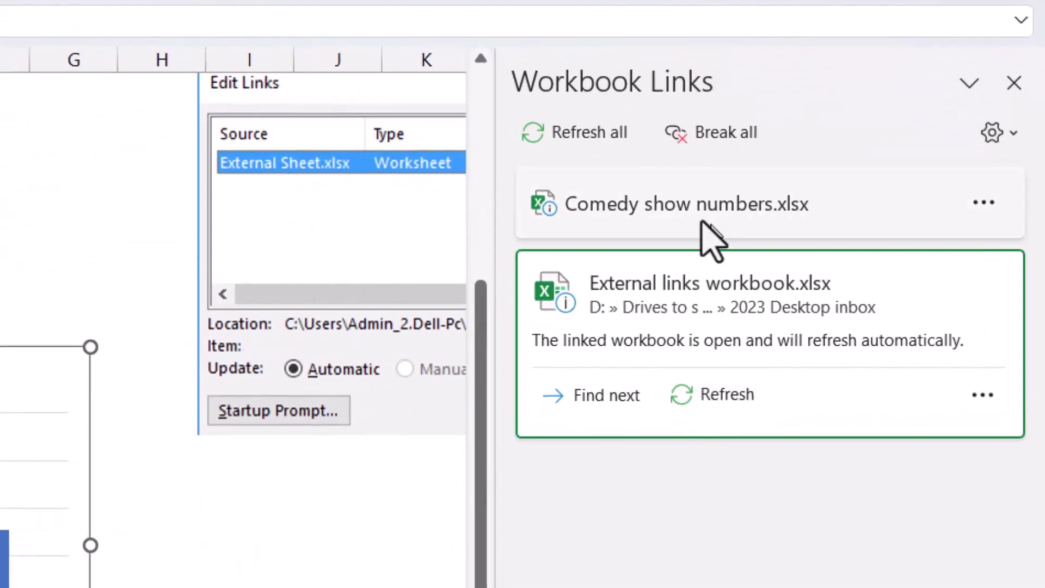
left_click(982, 394)
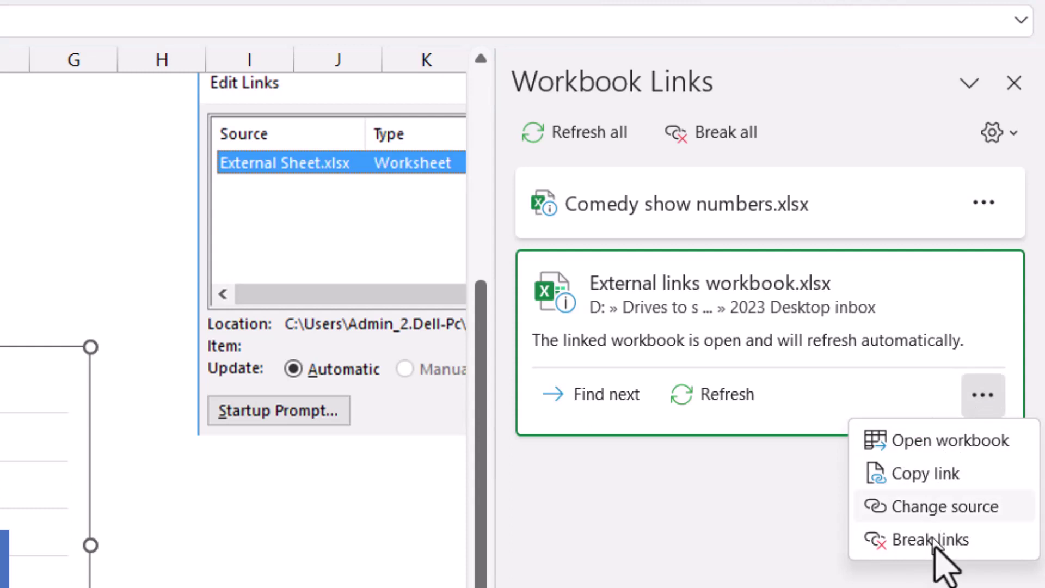
left_click(1003, 132)
left_click(1002, 133)
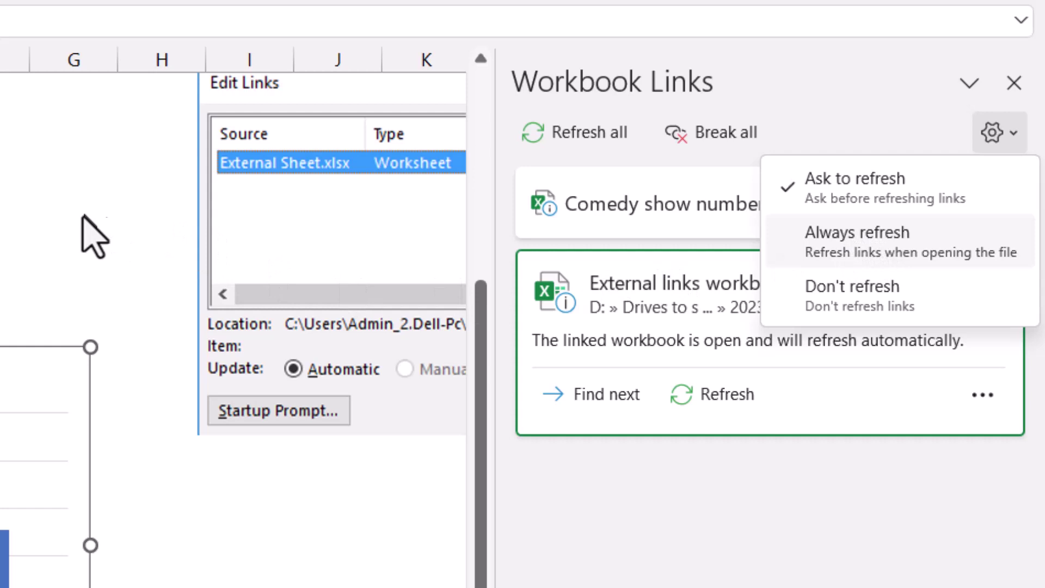
left_click(27, 188)
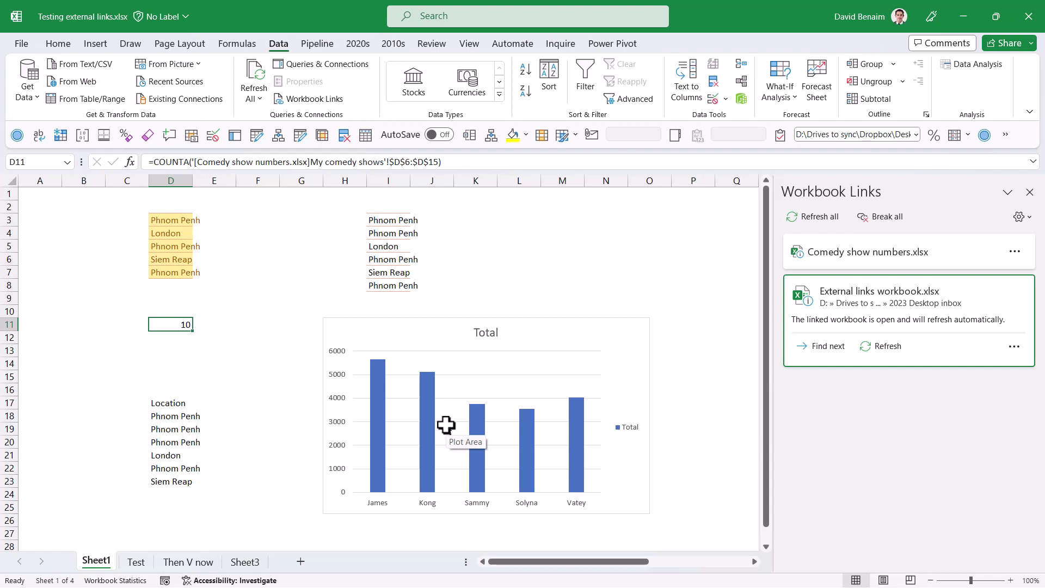
Step: Select cell F19, away from the linked formula cell
left_click(256, 424)
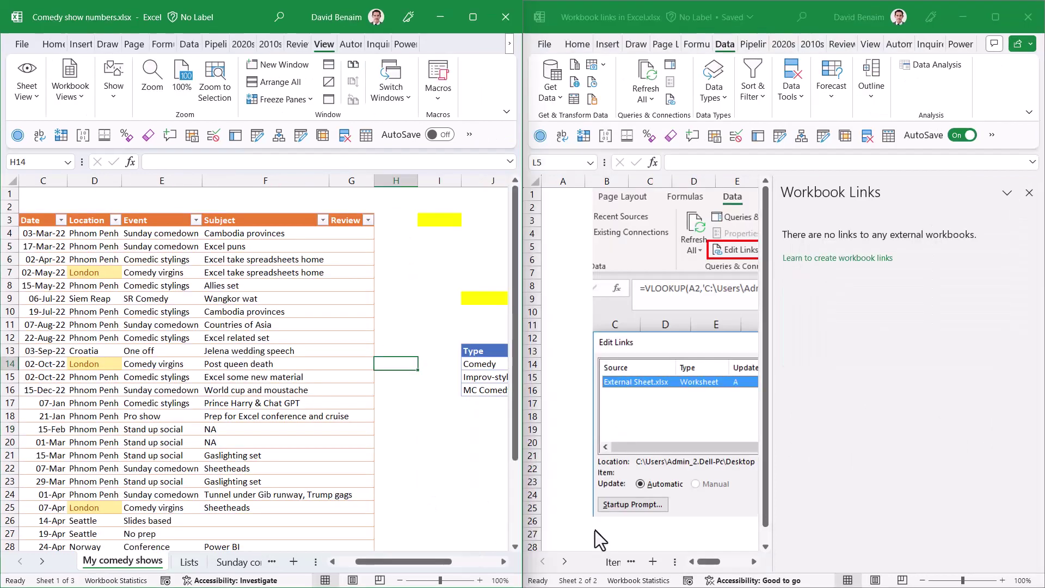
Step: Add a new sheet and link its B3 to D5 of Comedy show numbers.xlsx
left_click(647, 563)
left_click(653, 561)
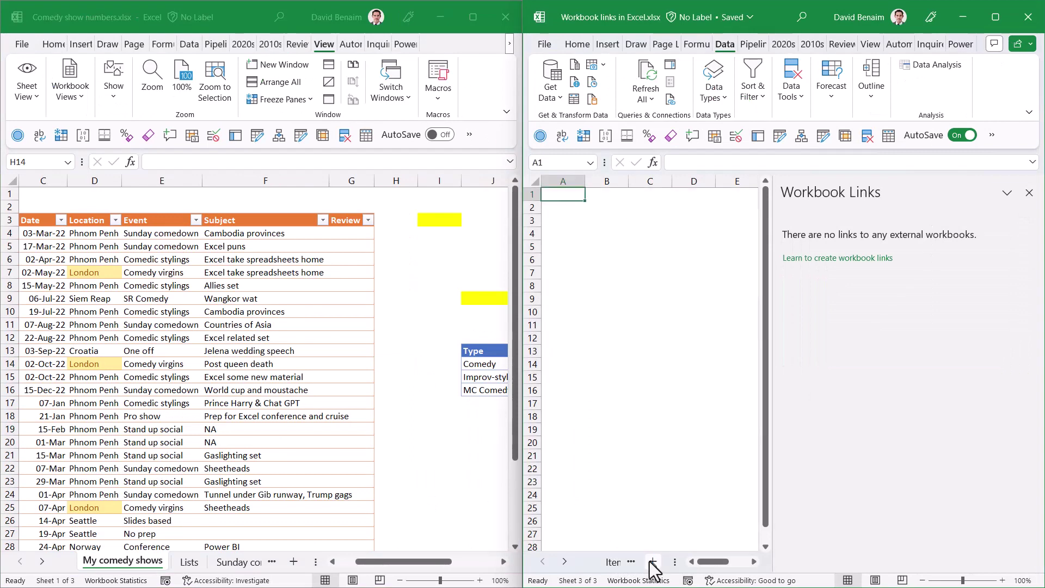
left_click(607, 222)
type("=")
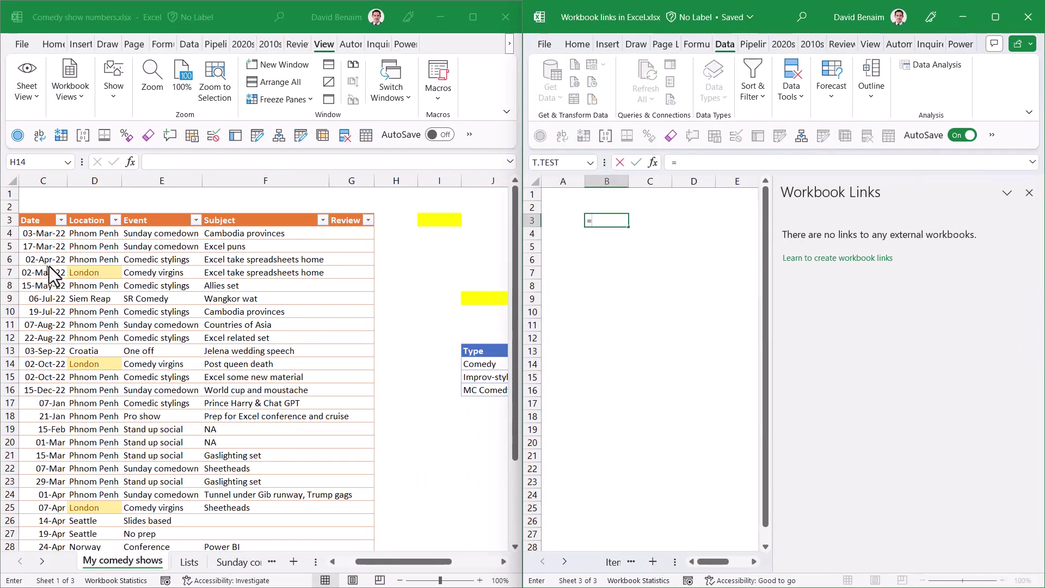
left_click(95, 246)
key("Return")
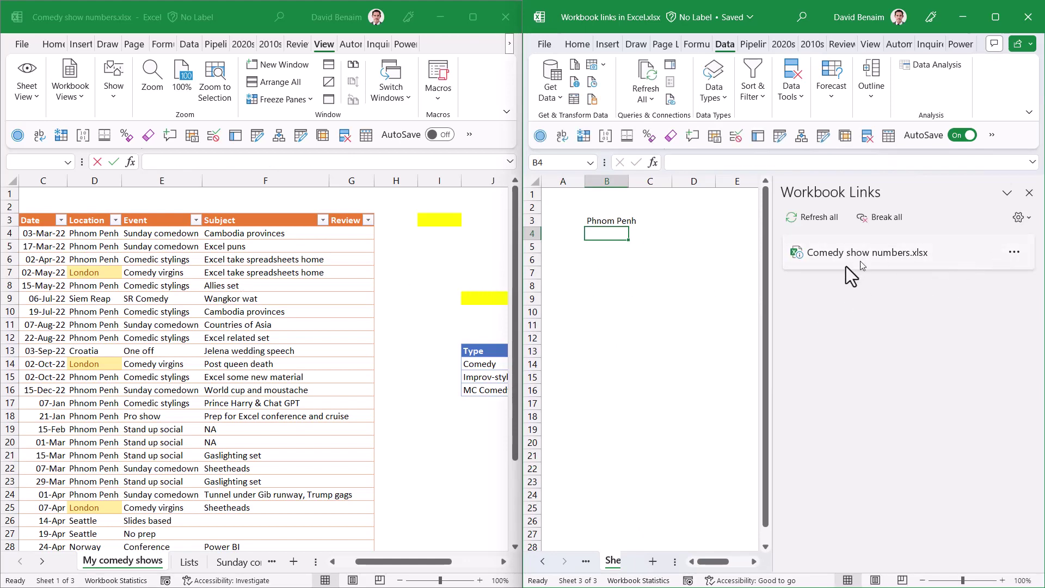
left_click(1014, 252)
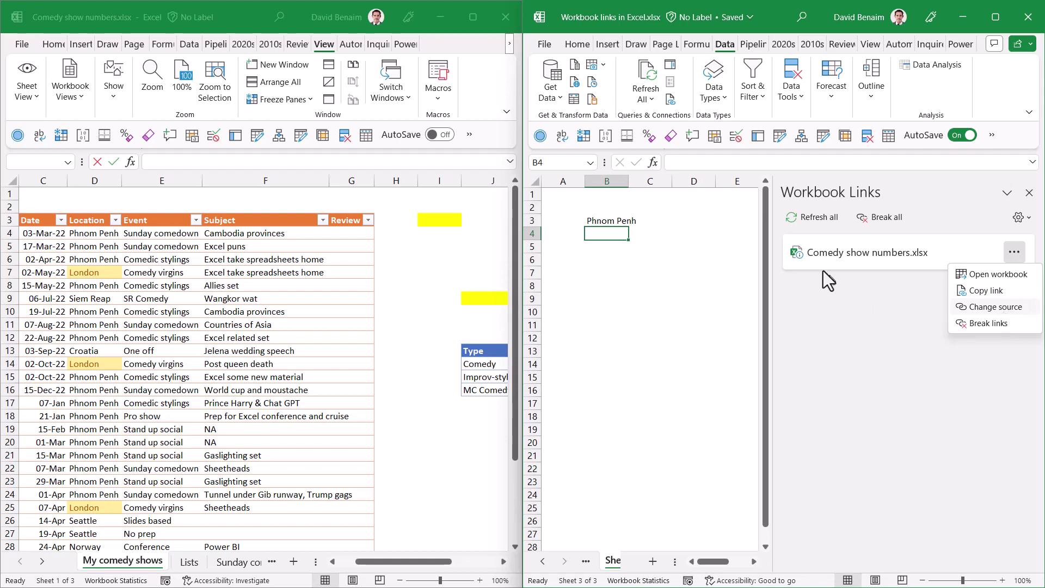
left_click(824, 306)
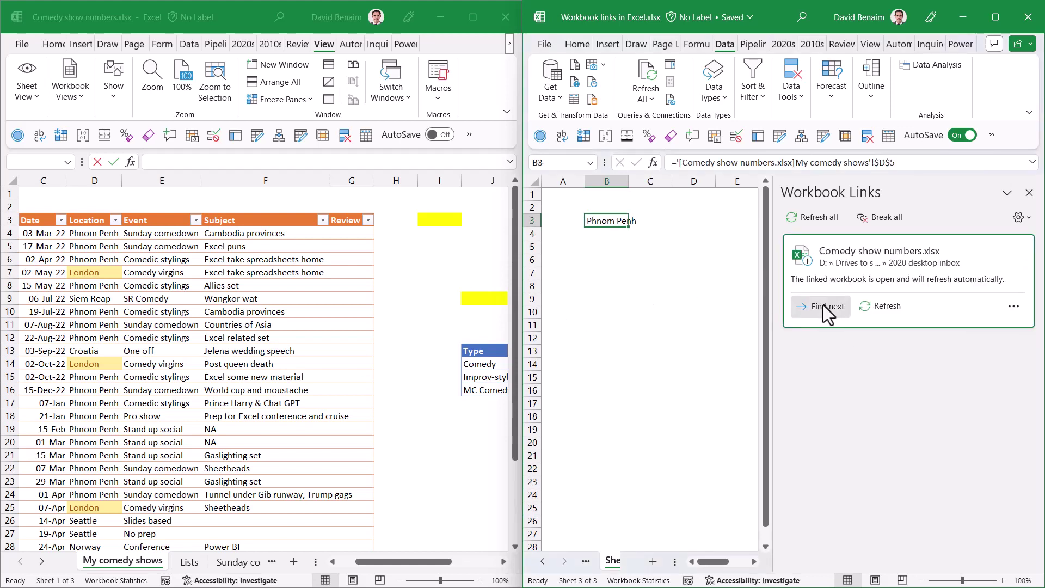
Step: Link B10 to the location range D4:D16 so the locations spill down
left_click(610, 317)
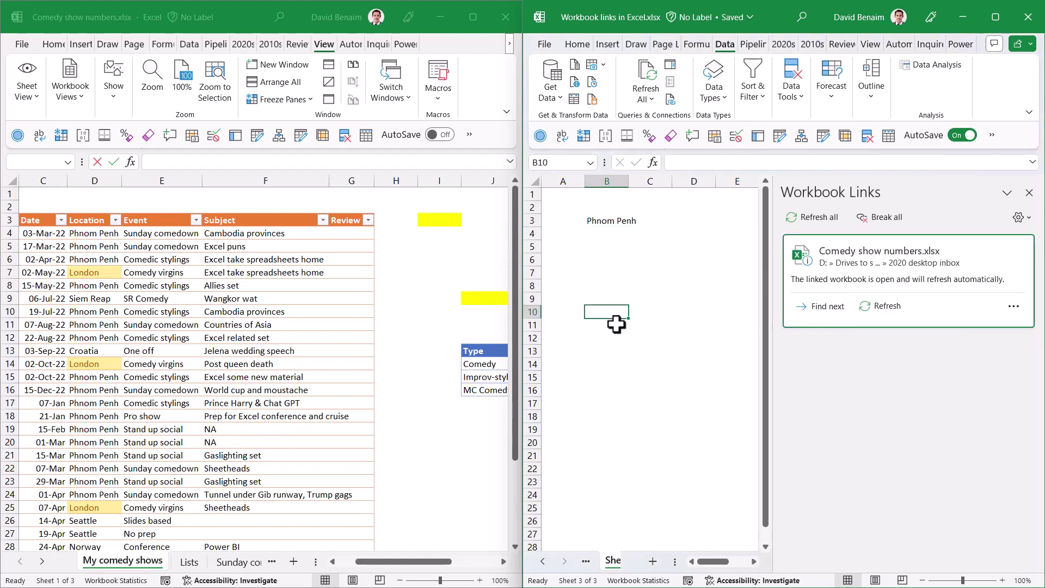
type("=")
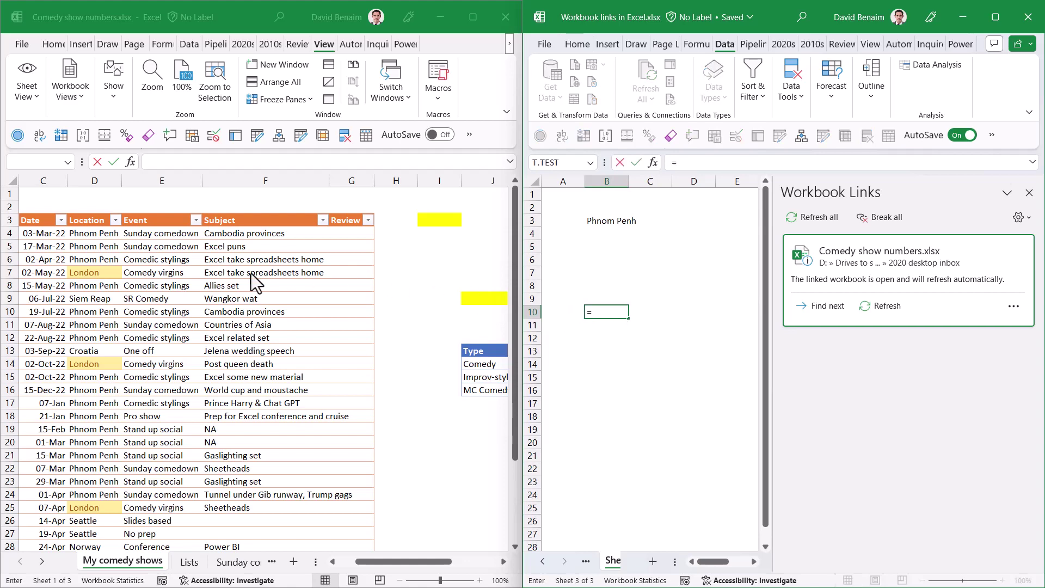
left_click_drag(101, 236, 105, 394)
key("Return")
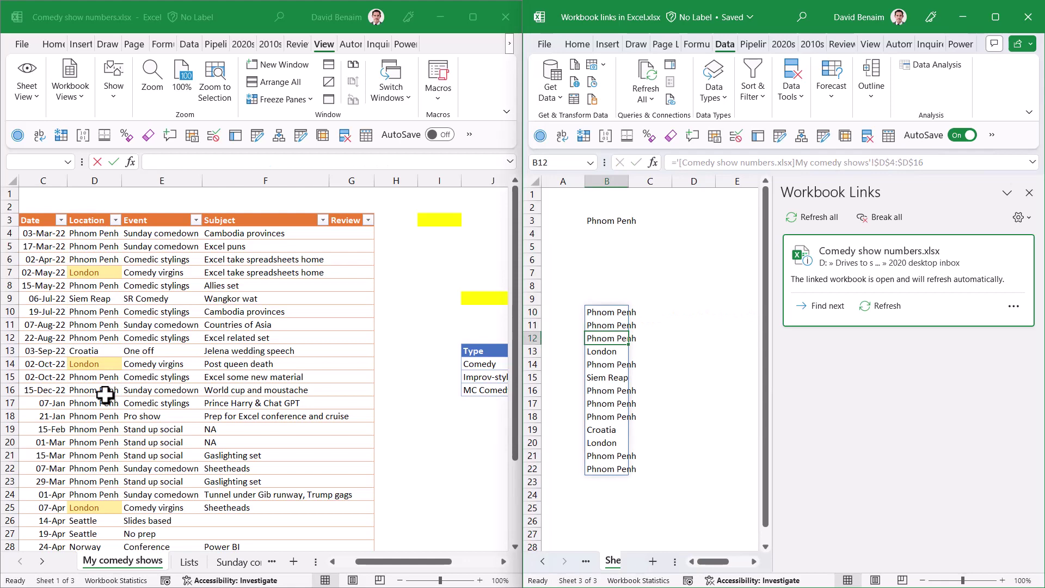
key("Down")
key("Down")
key("Down")
key("Down")
key("Down")
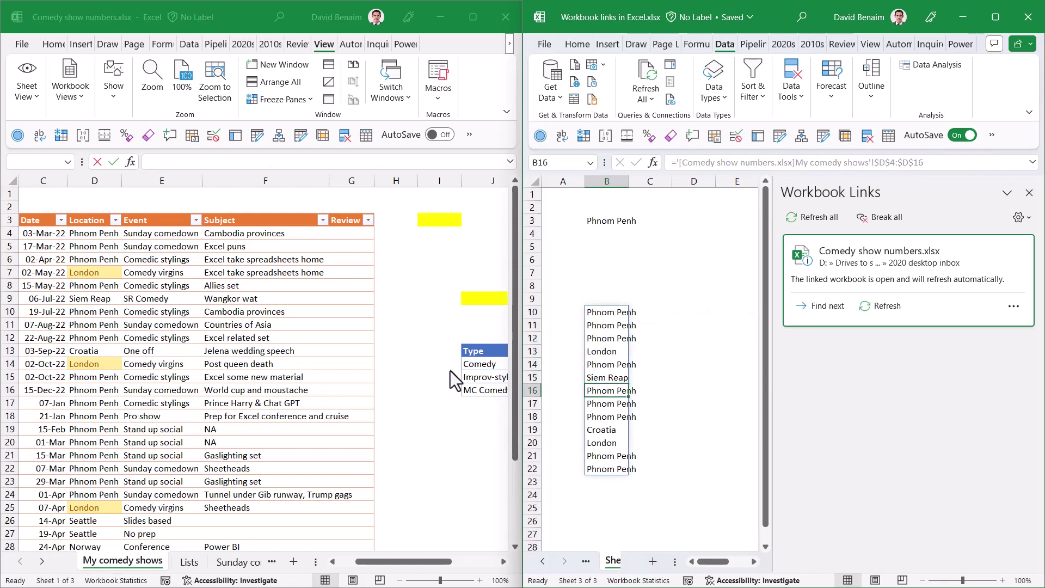
Step: Inspect the row 9 date, type and location cells, including D9's allowed locations list
left_click(403, 364)
left_click(87, 312)
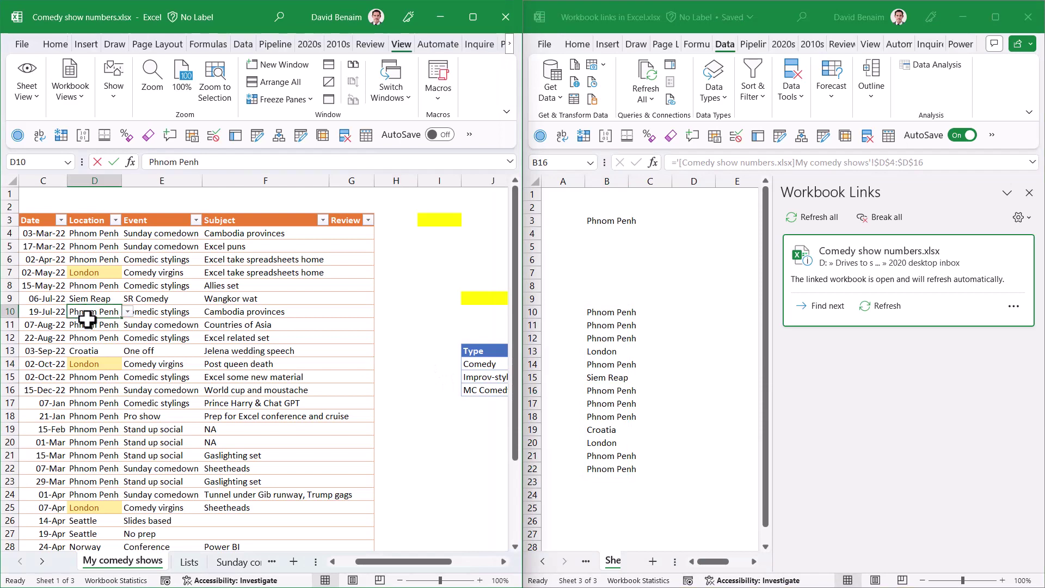
left_click(53, 299)
key("Home")
key("Right")
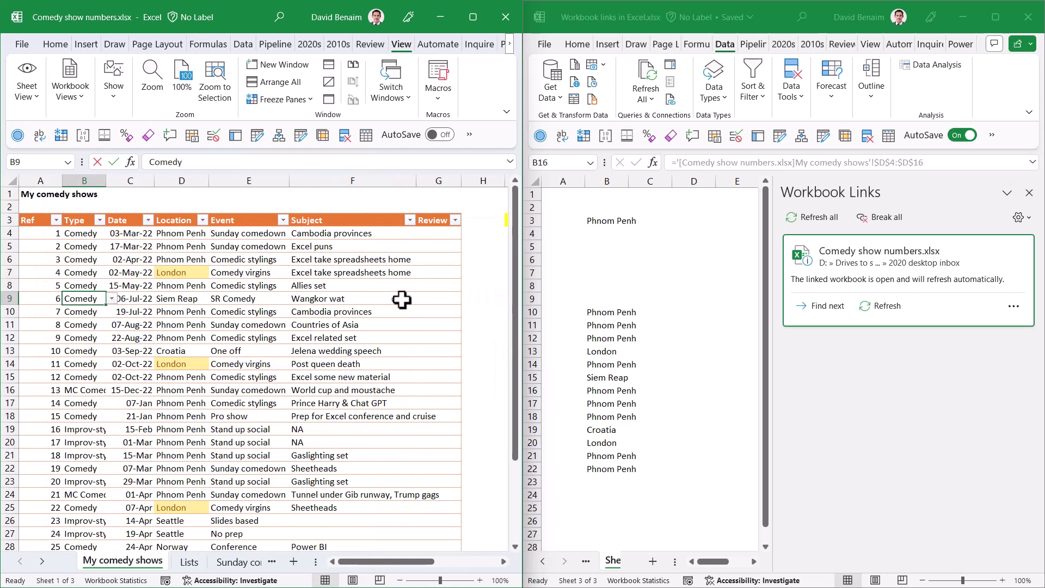
left_click(438, 303)
left_click(505, 313)
left_click_drag(505, 312, 479, 327)
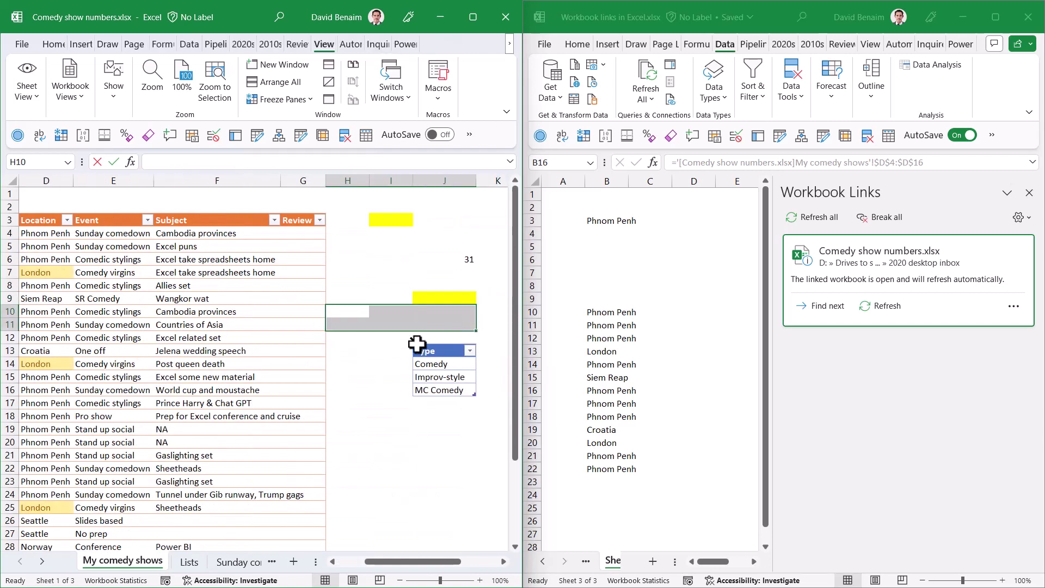
left_click(57, 299)
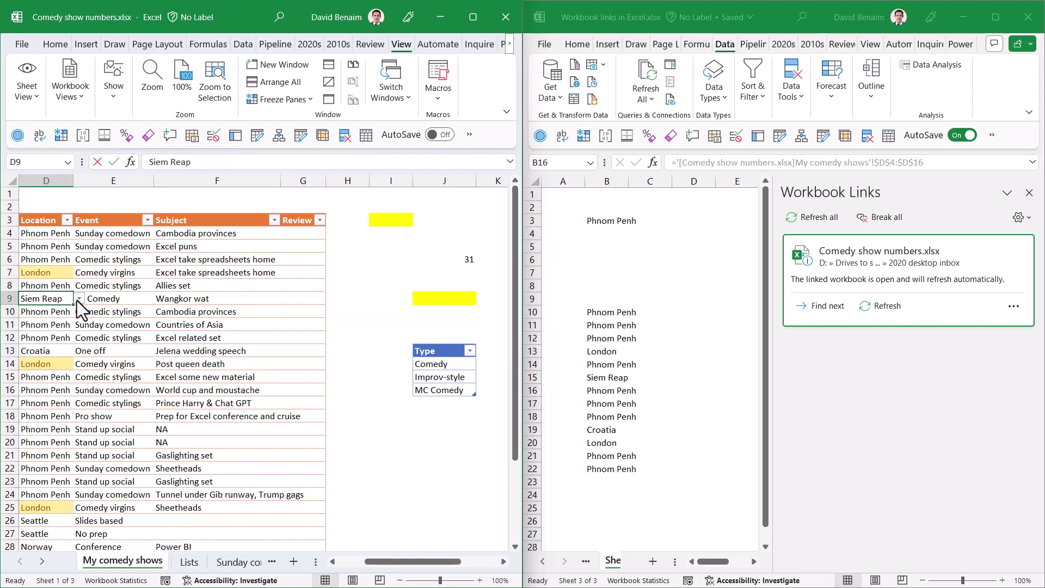
left_click(78, 300)
left_click(78, 300)
Step: Review the data validation rules for D9 and B9 without changing them
left_click(246, 46)
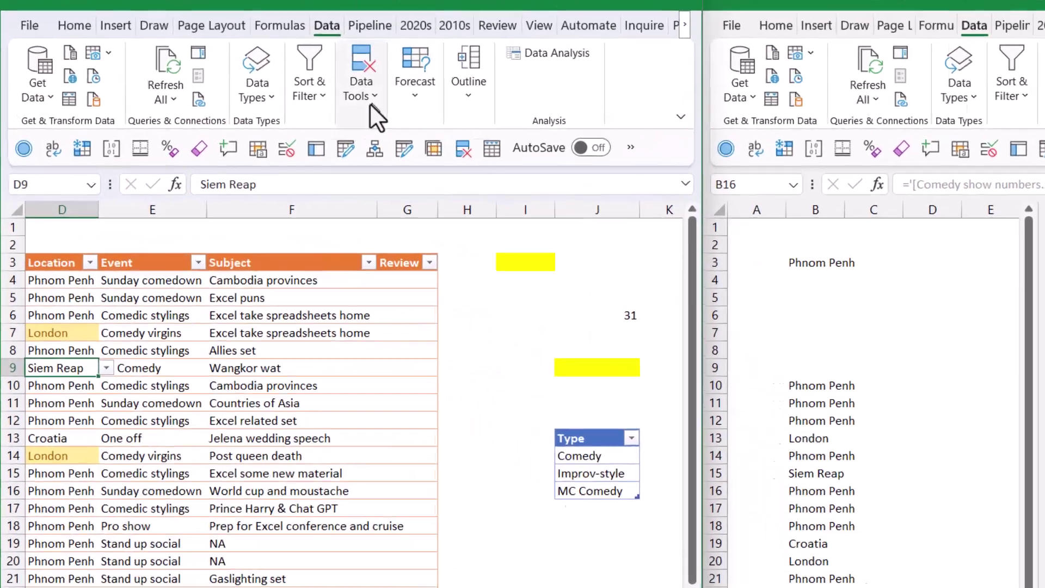
left_click(370, 104)
left_click(503, 153)
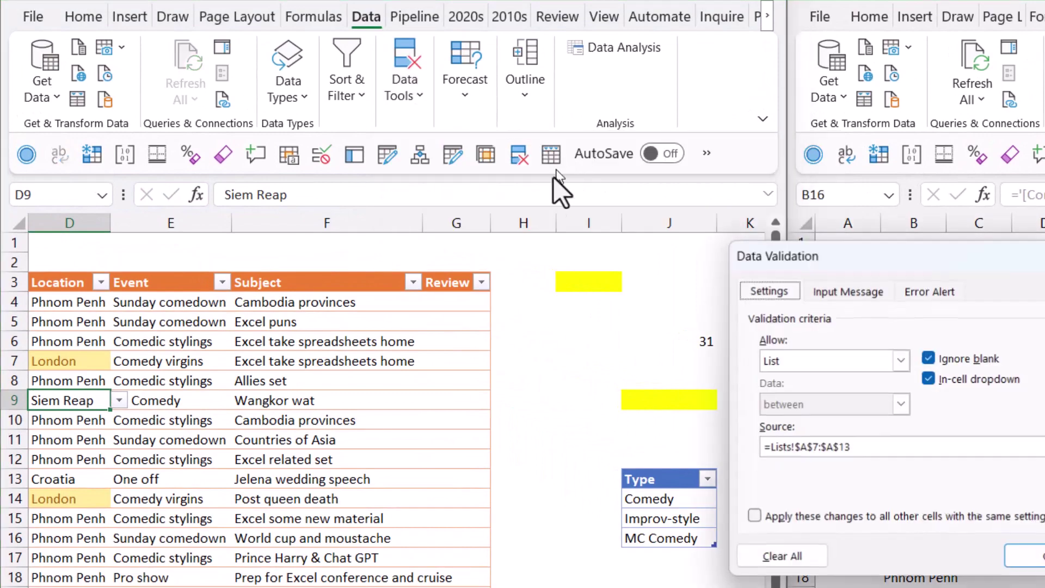
left_click_drag(805, 267, 391, 275)
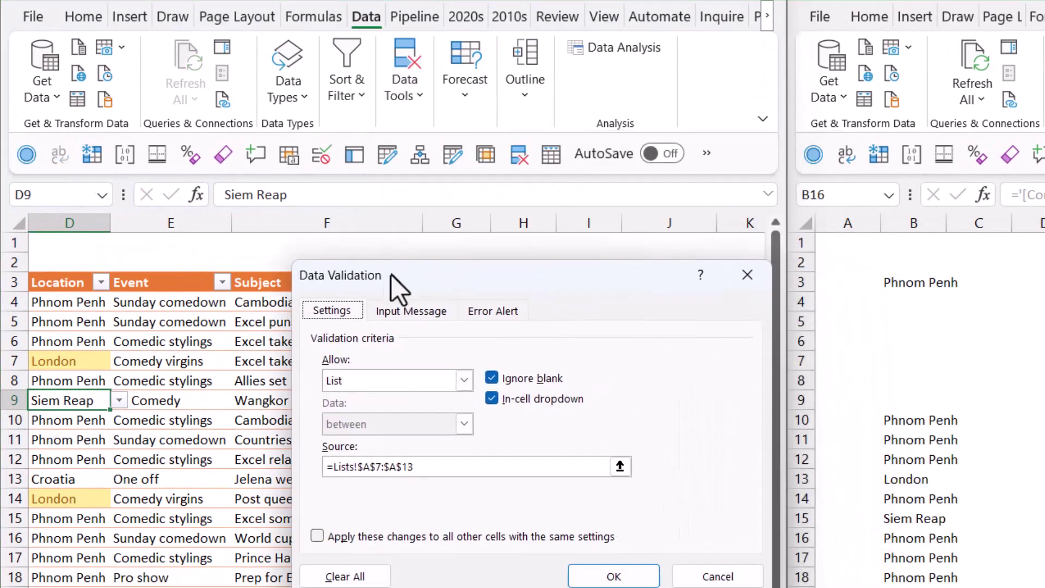
left_click(717, 576)
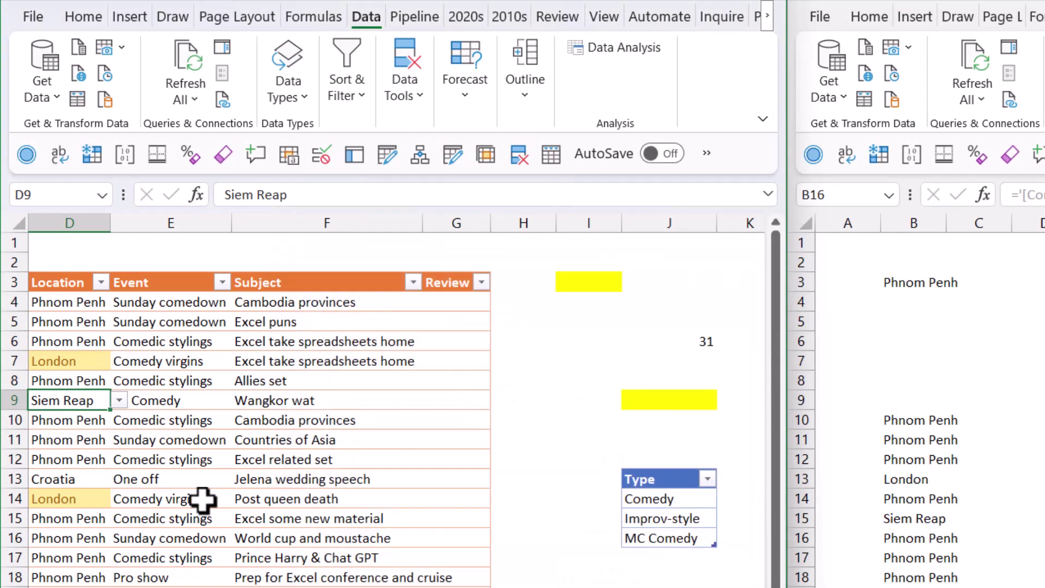
key("Left")
key("Left")
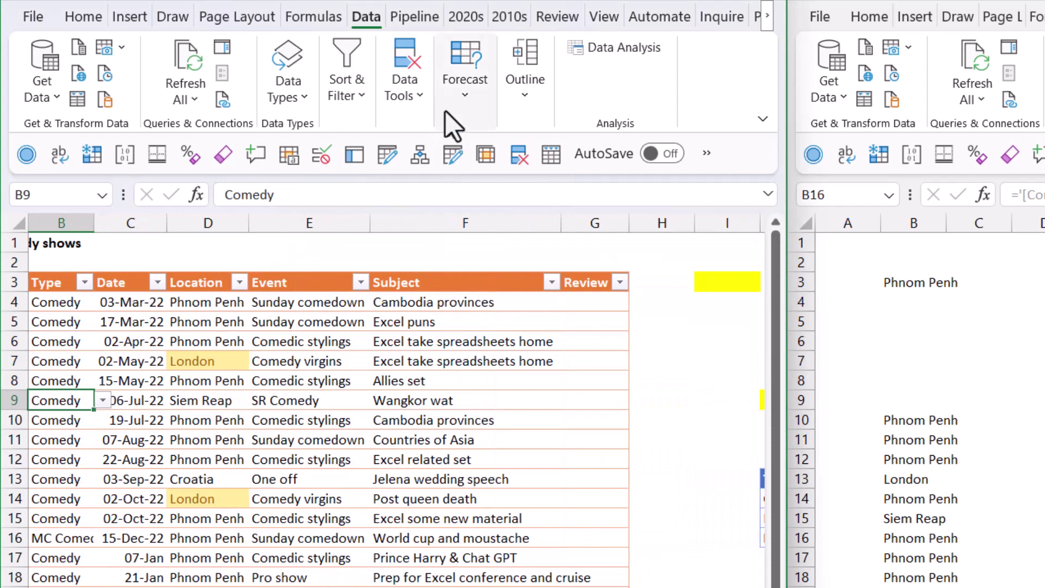
left_click(411, 98)
left_click(576, 166)
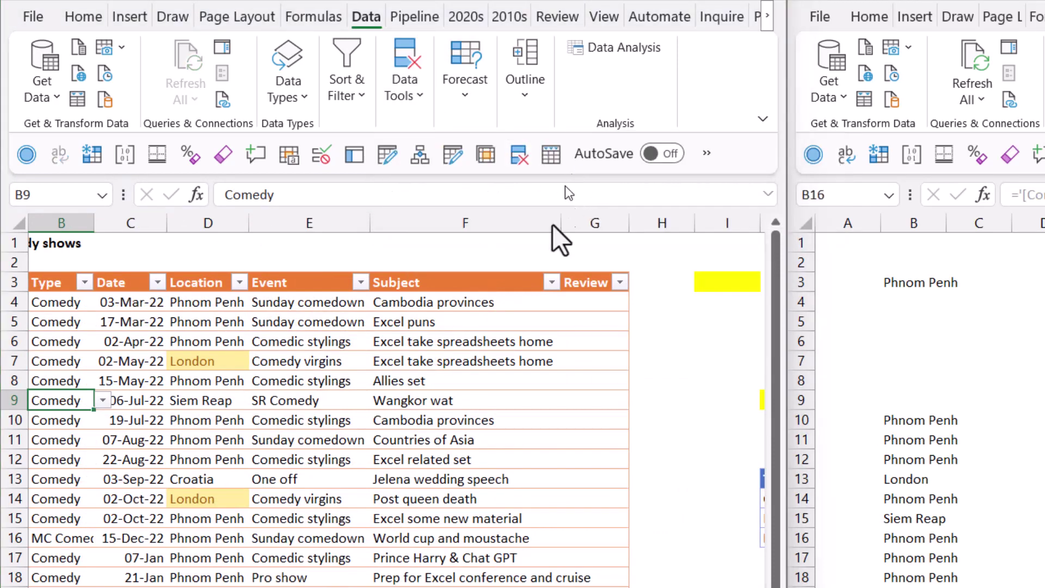
left_click(717, 576)
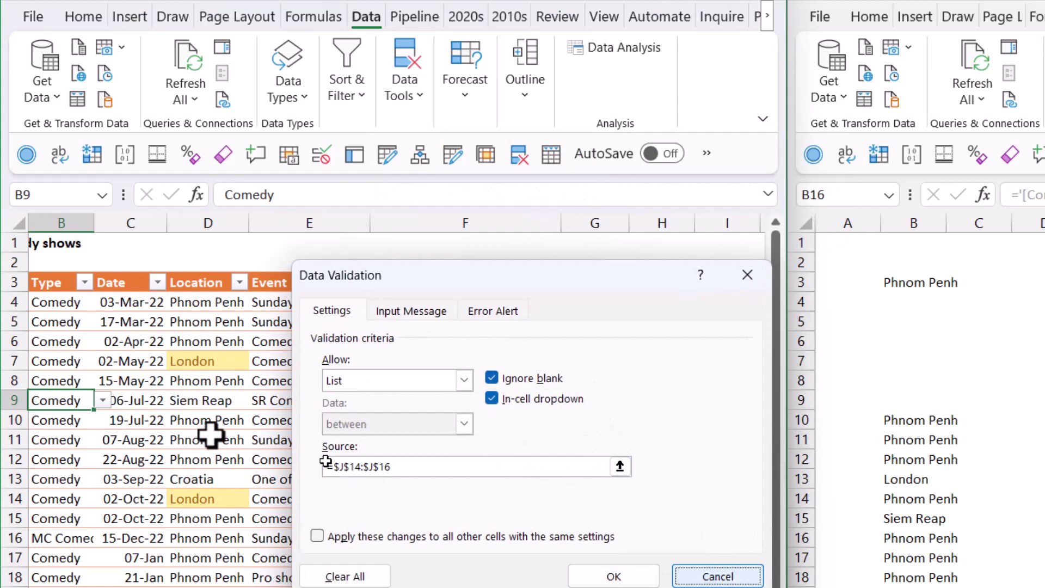
Step: Copy the Comedy entries B5:B10 and paste them into D9 of the links workbook
left_click(66, 346)
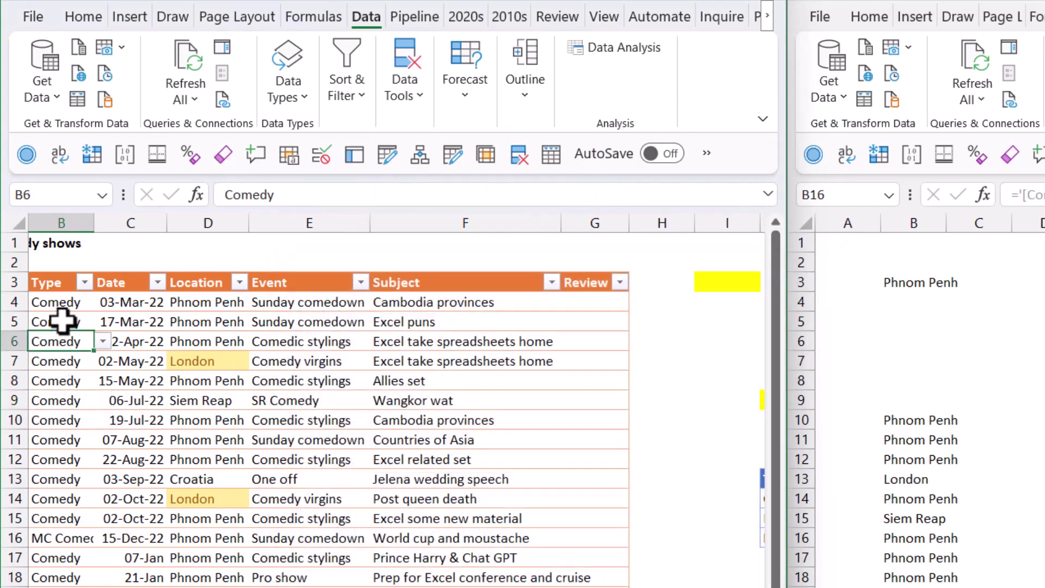
left_click_drag(63, 321, 64, 409)
key("ctrl+c")
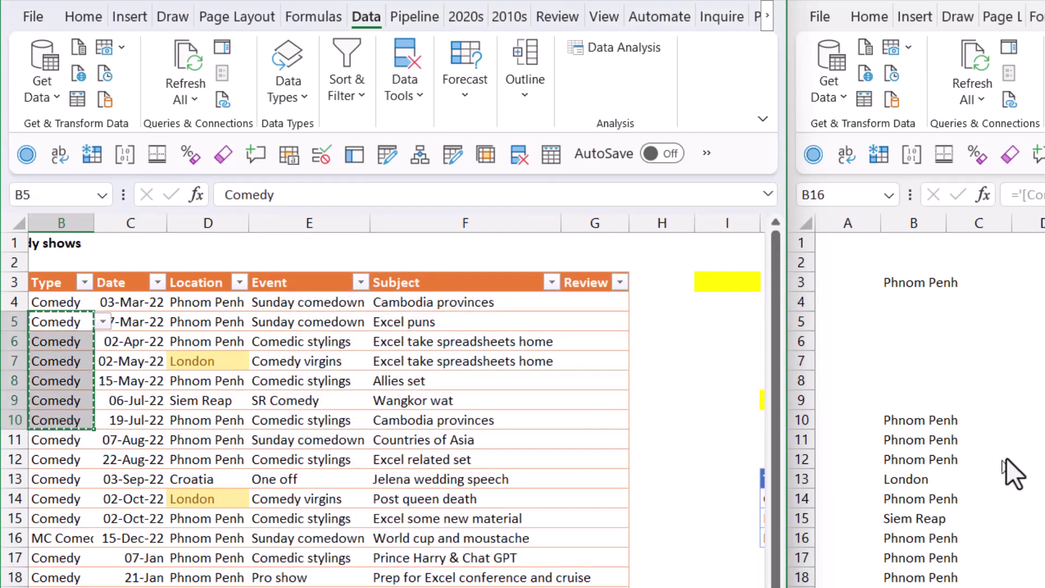
left_click(1040, 400)
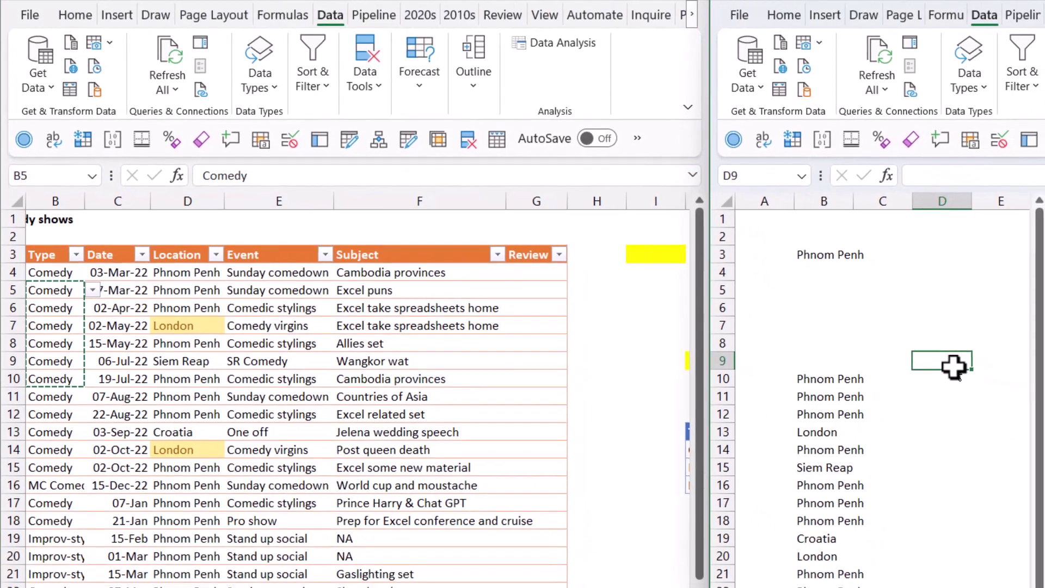
key("ctrl+v")
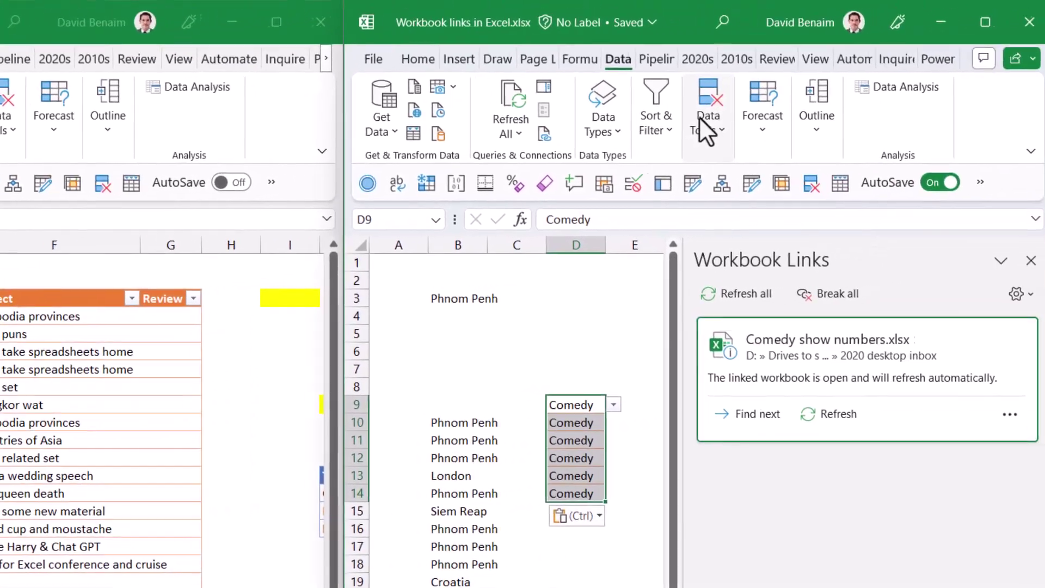
left_click(953, 90)
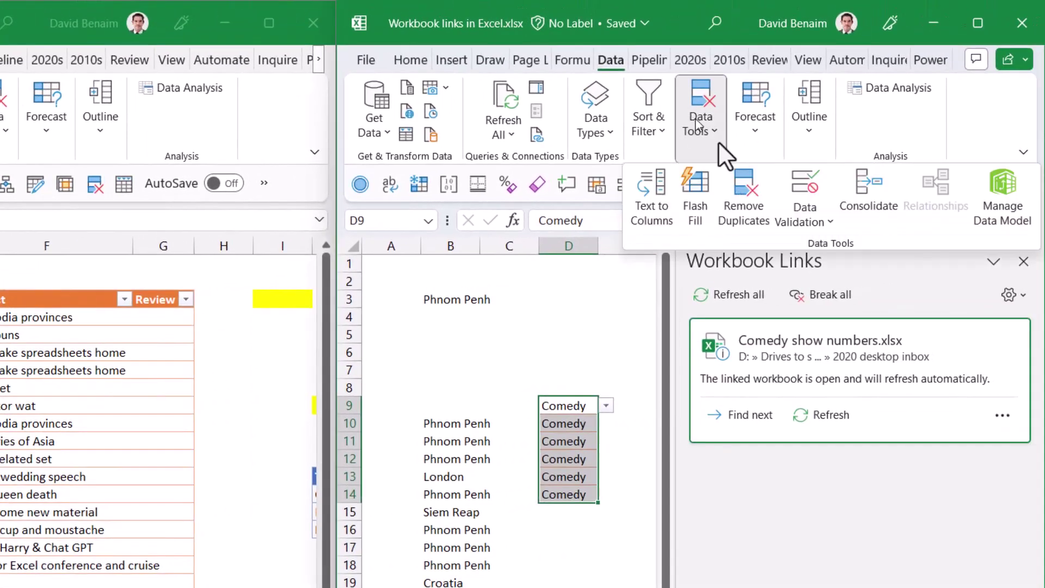
left_click(802, 180)
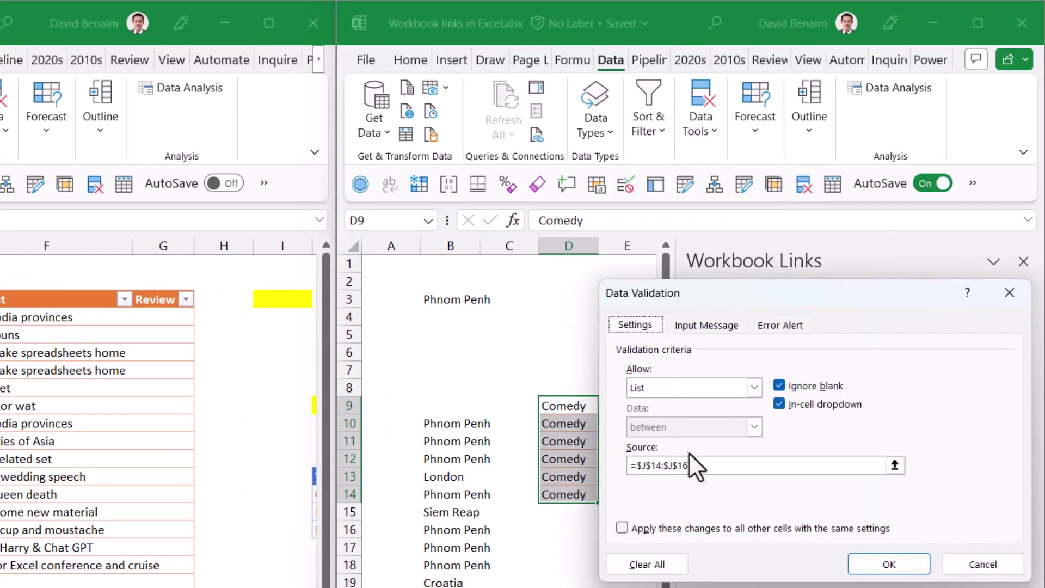
left_click(689, 464)
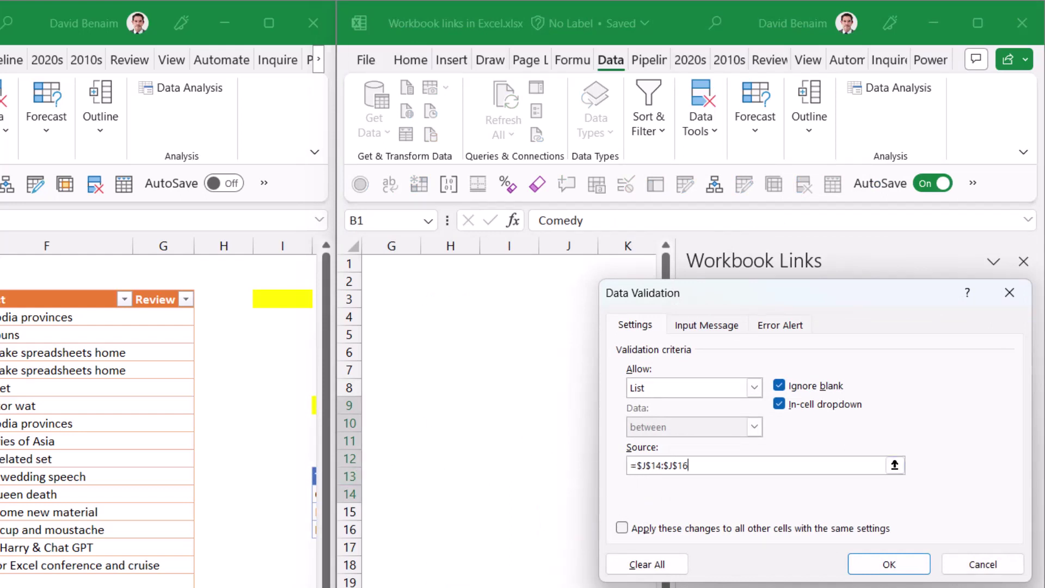
left_click(895, 464)
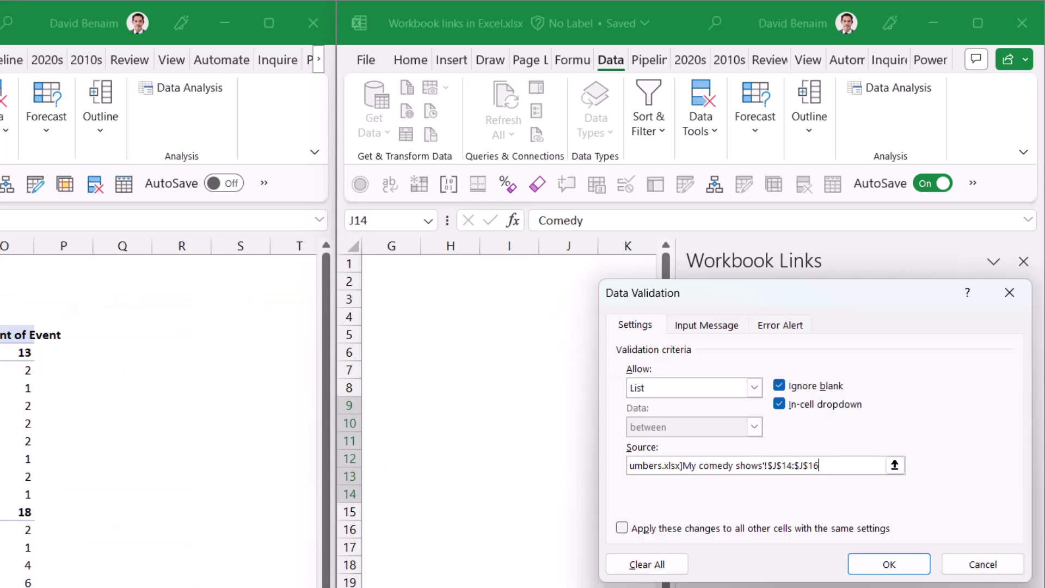
key("Return")
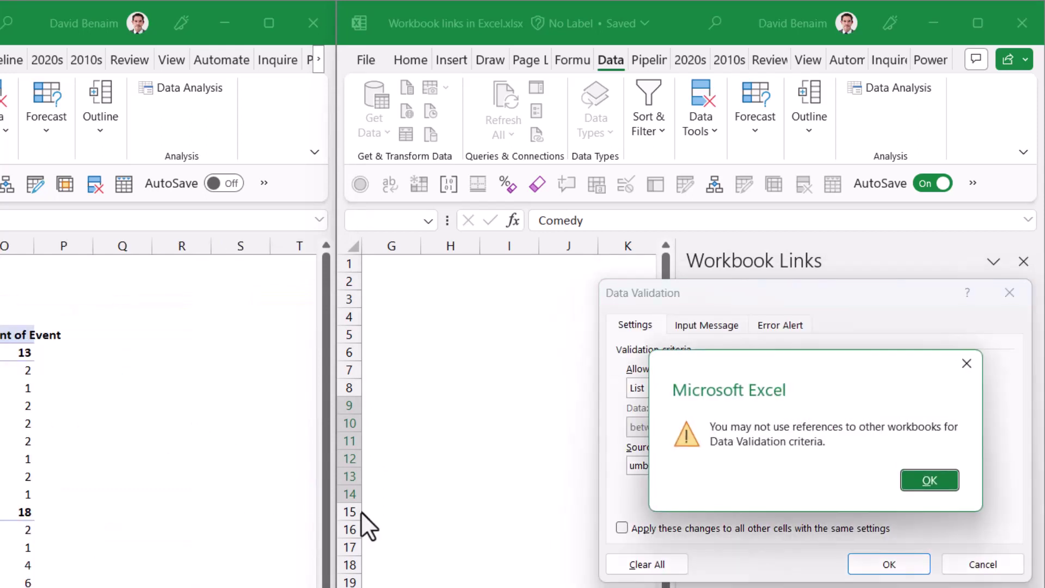
left_click(918, 472)
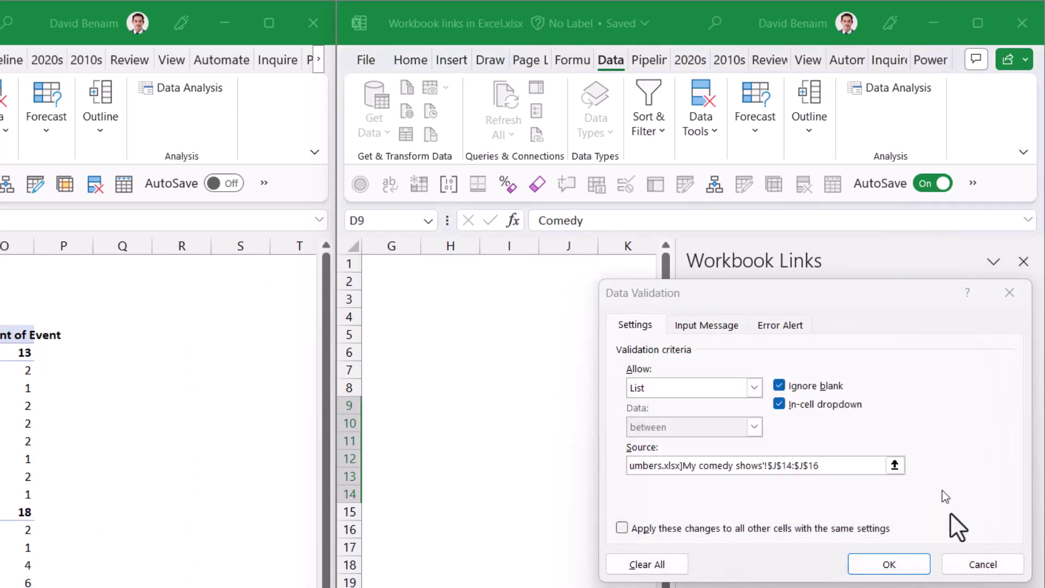
left_click(965, 566)
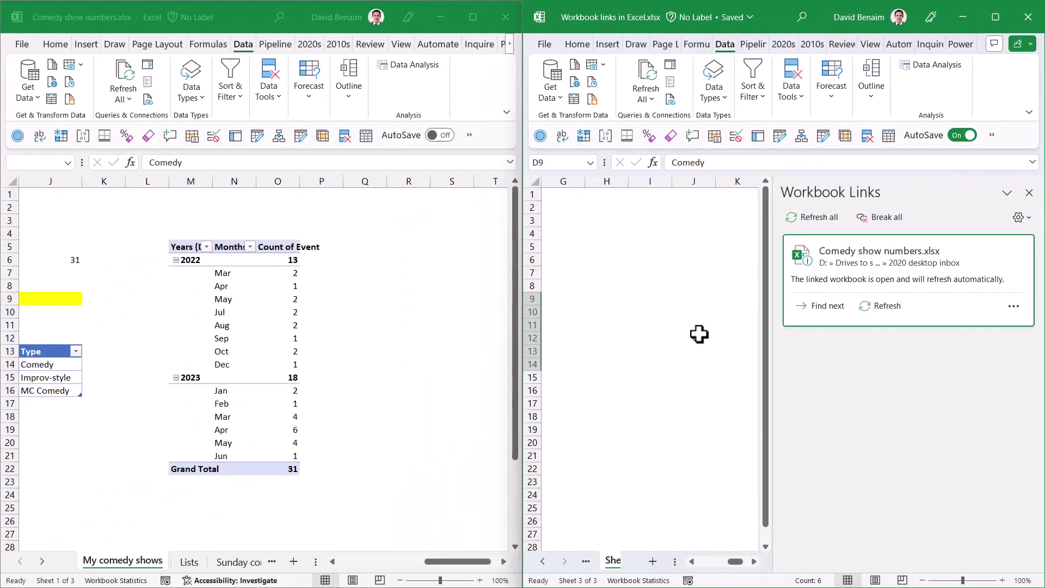
Step: Check the pasted Comedy cells D10 and D9 in the links sheet
left_click(646, 341)
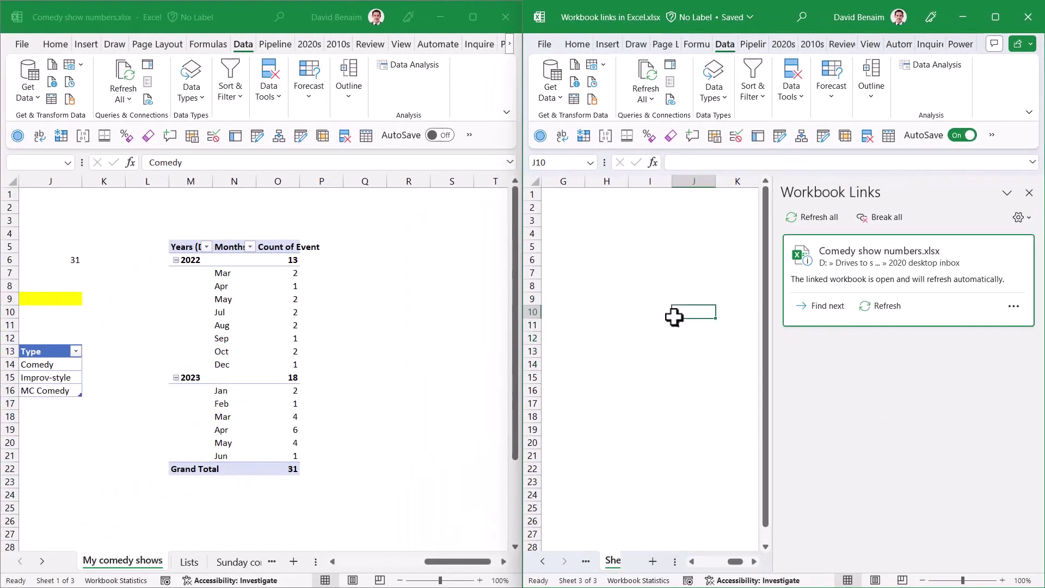
key("Left")
key("Left")
key("Left")
key("Left")
key("Left")
key("Left")
key("Left")
key("Left")
key("Left")
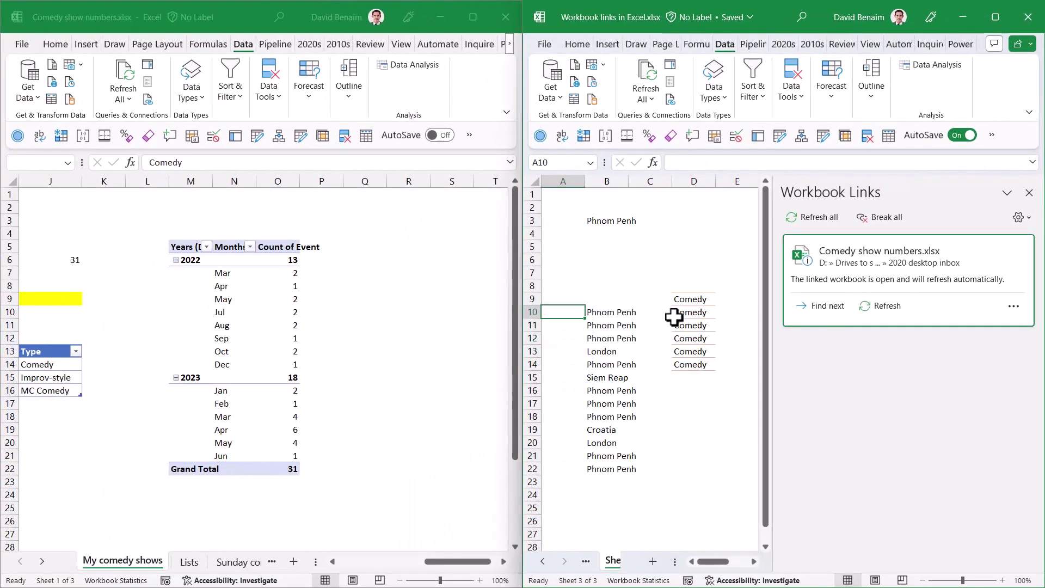
key("Right")
key("Right")
key("Right")
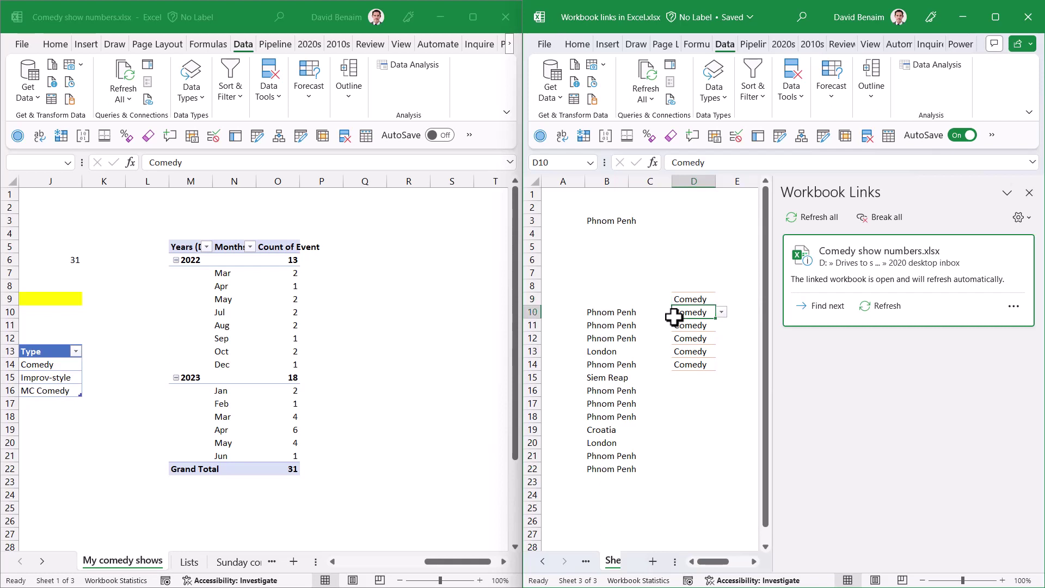
key("Up")
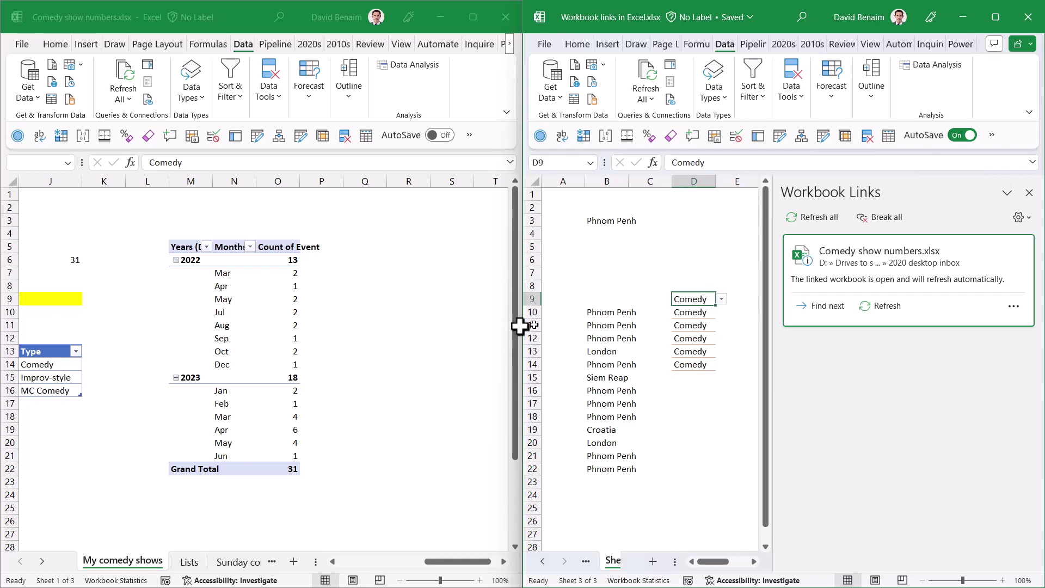
Step: Copy Location entries D5:D11 and paste them into D17 of the links workbook
left_click(121, 401)
key("ctrl+BackSpace")
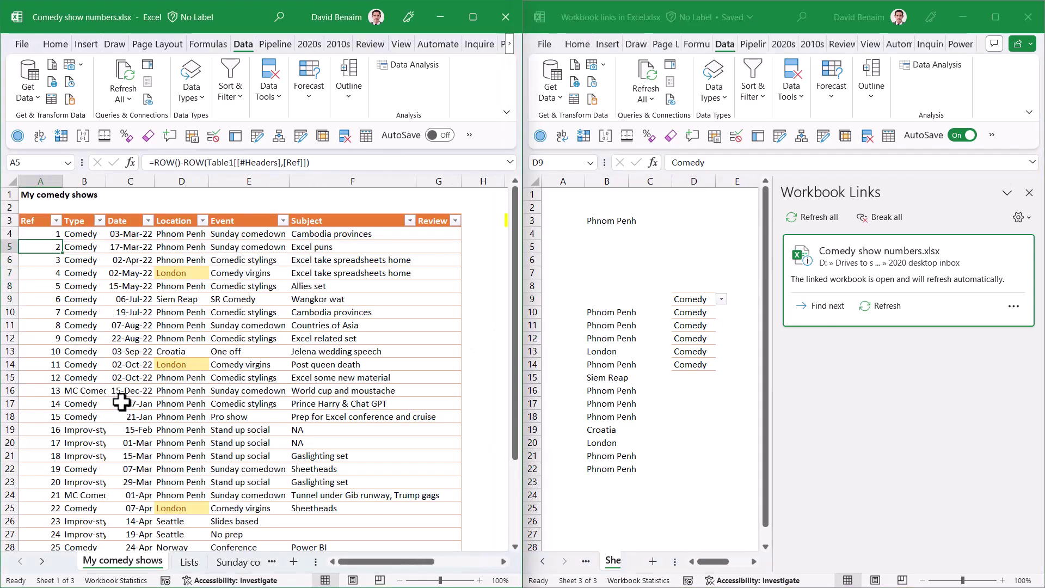
key("Right")
key("Right")
key("Right")
key("shift+Down")
key("shift+Down")
key("shift+Down")
key("shift+Down")
key("shift+Down")
key("shift+Down")
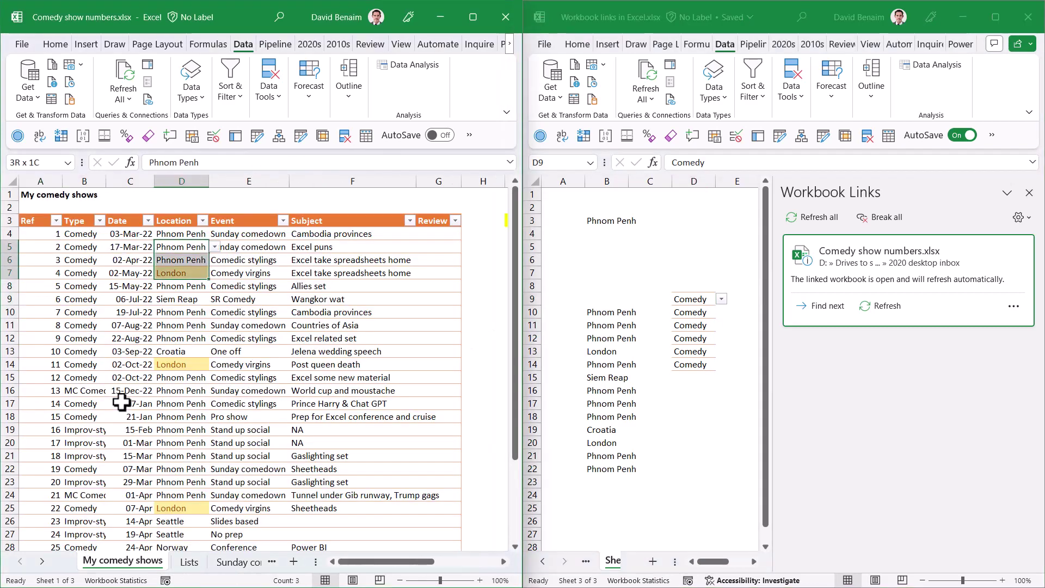
key("ctrl+c")
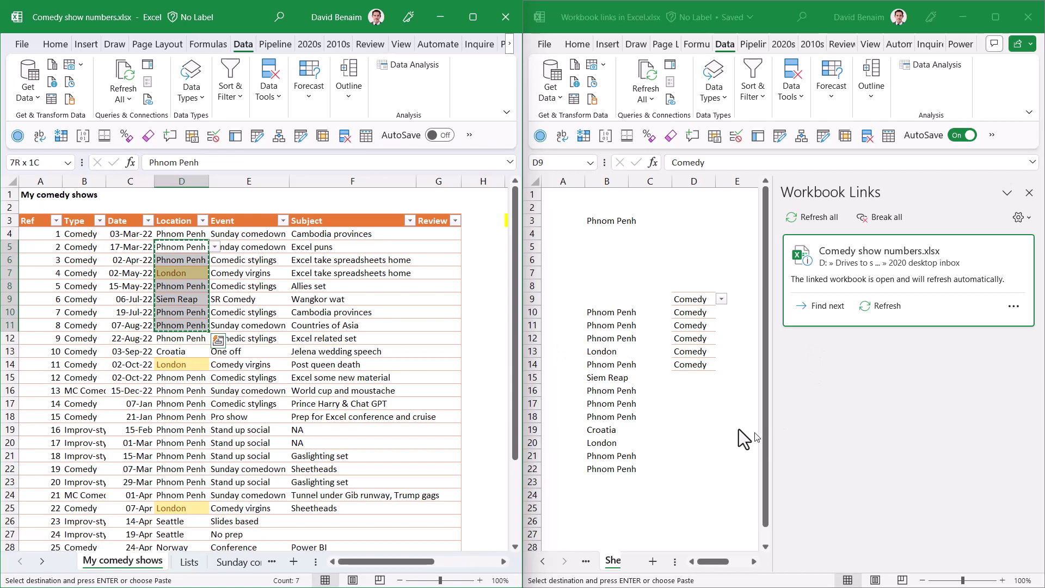
left_click(695, 404)
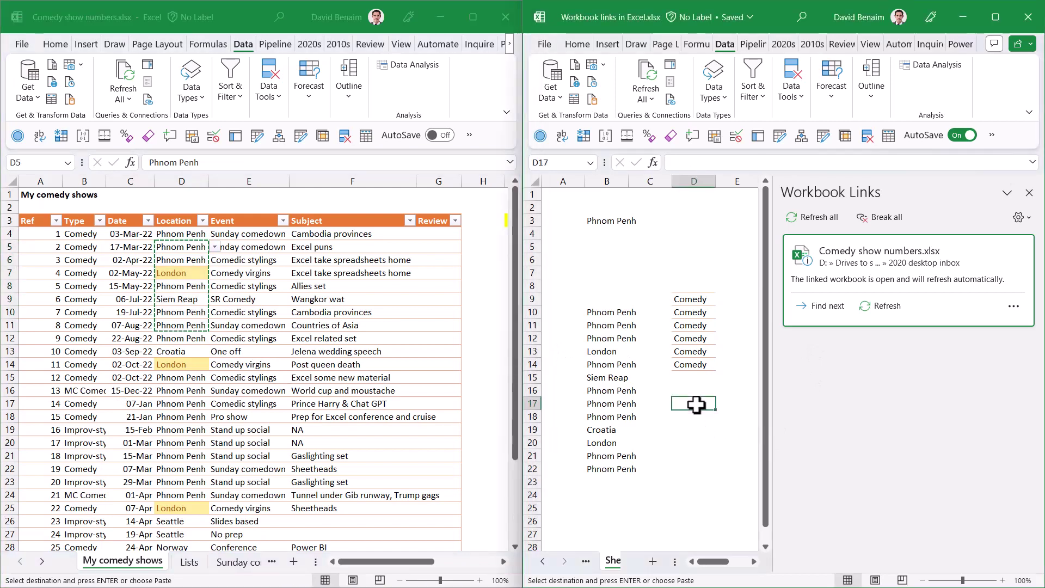
key("ctrl+v")
Step: Check the pasted Location cells D17 through D20
left_click(701, 405)
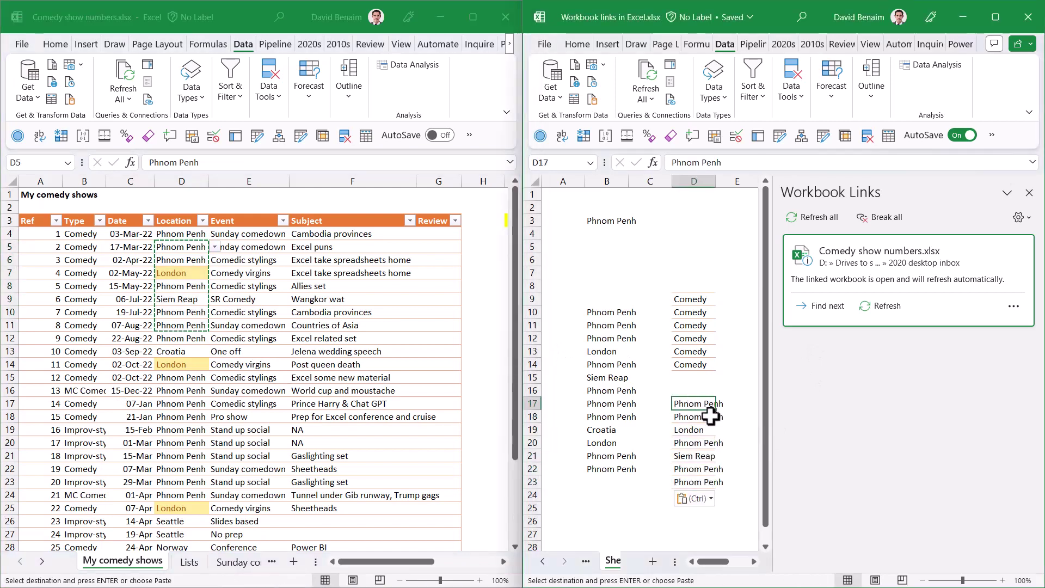
left_click(710, 416)
left_click(703, 430)
left_click(701, 444)
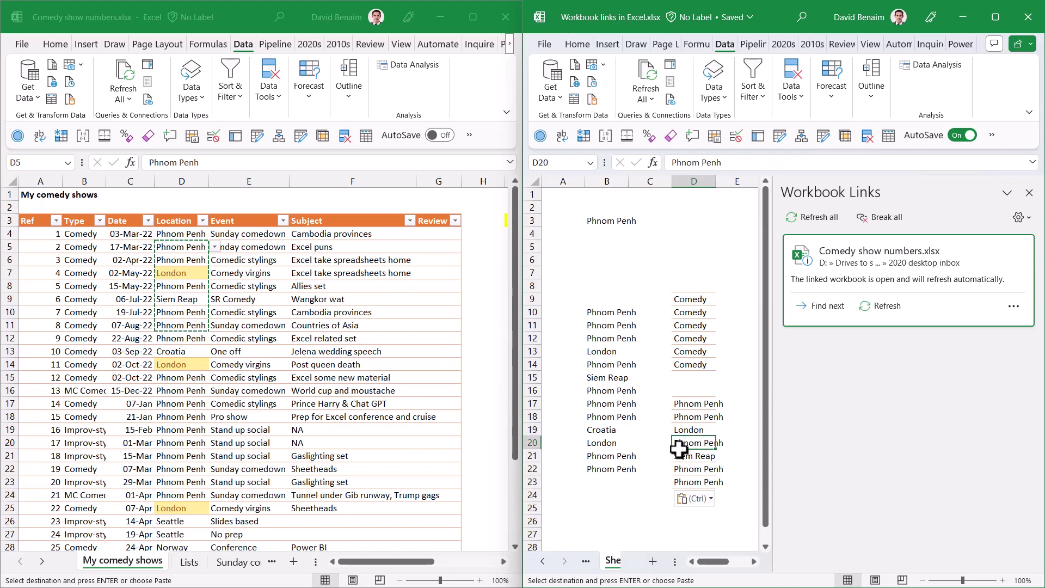
Step: Select D4 in the comedy table and display the Lists sheet
left_click(197, 305)
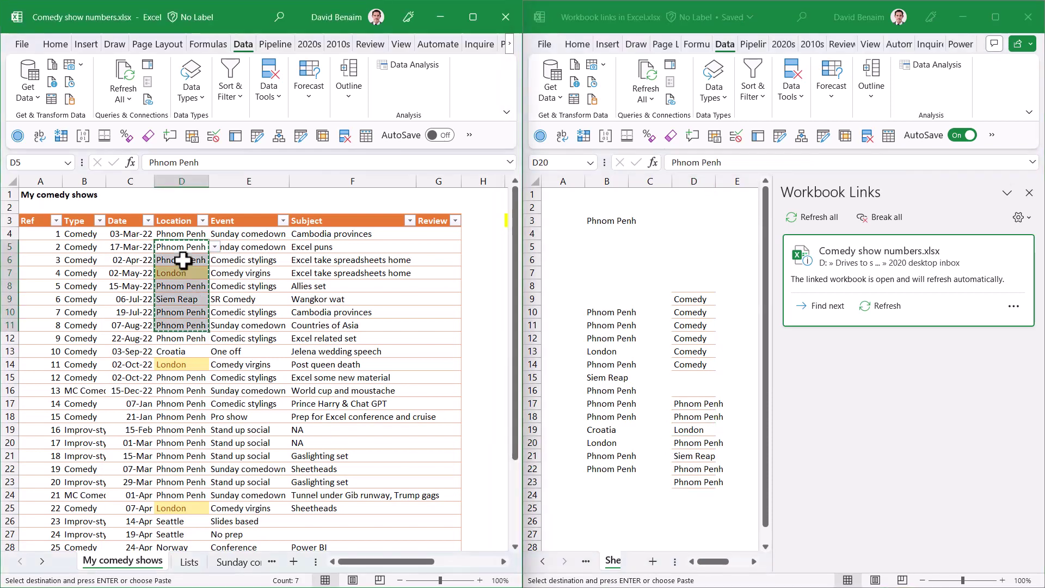
left_click(190, 234)
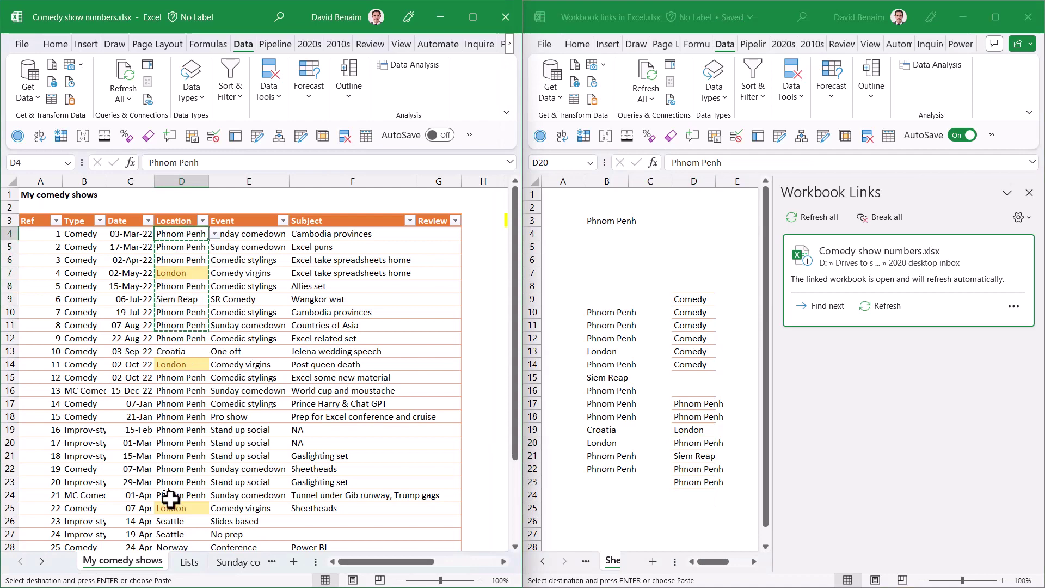
left_click(189, 561)
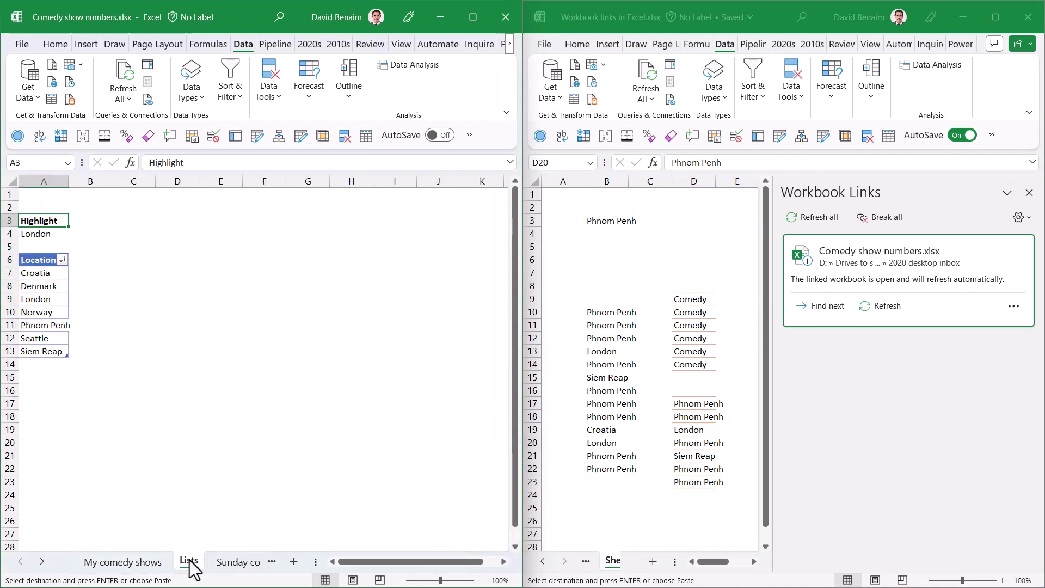
Step: Change the Highlight location in Lists!A4 from London to Siem Reap
left_click(43, 235)
type("Siem Reap")
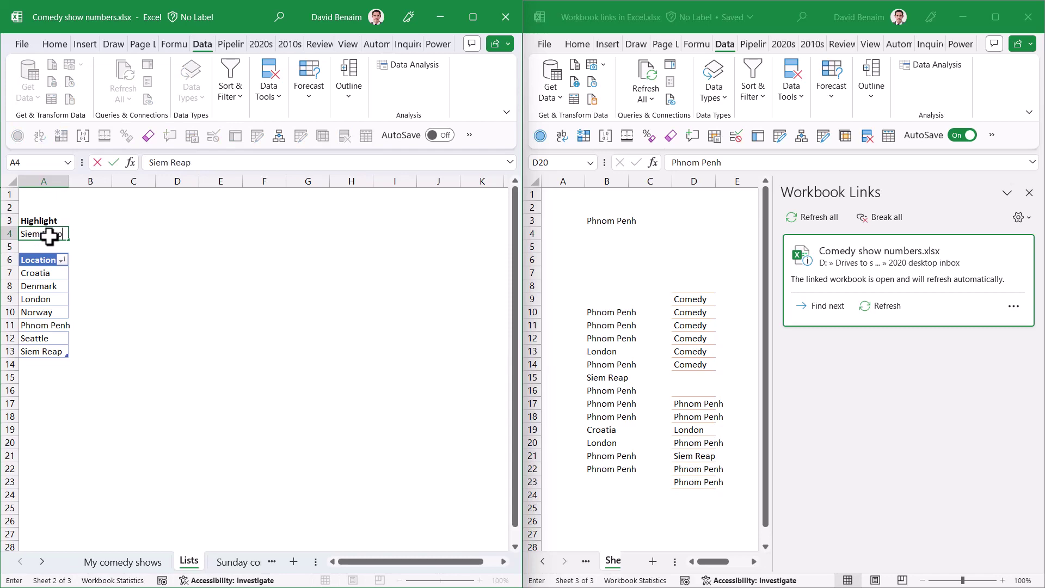
key("Return")
key("ctrl+Page_Up")
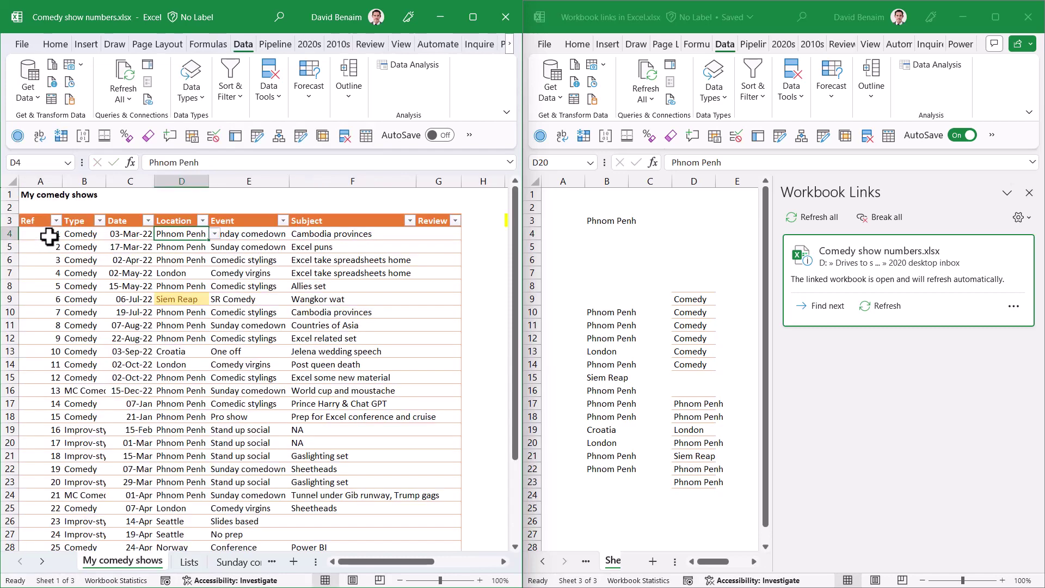
Step: Copy Location cells D8:D11 over to B25 of the links workbook
left_click_drag(190, 285, 185, 325)
key("ctrl+c")
scroll(261, 381, "down", 5)
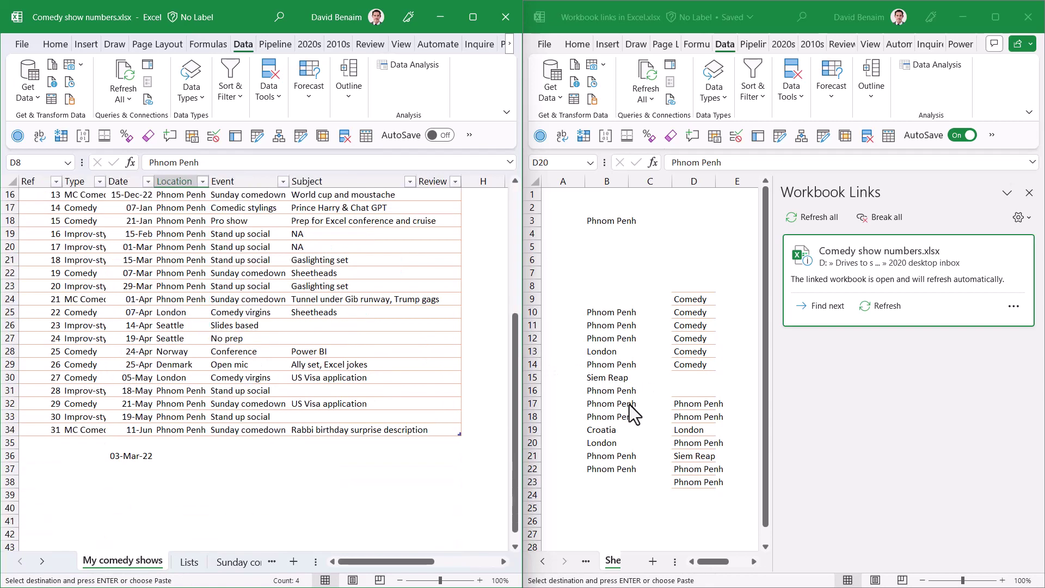
left_click(599, 508)
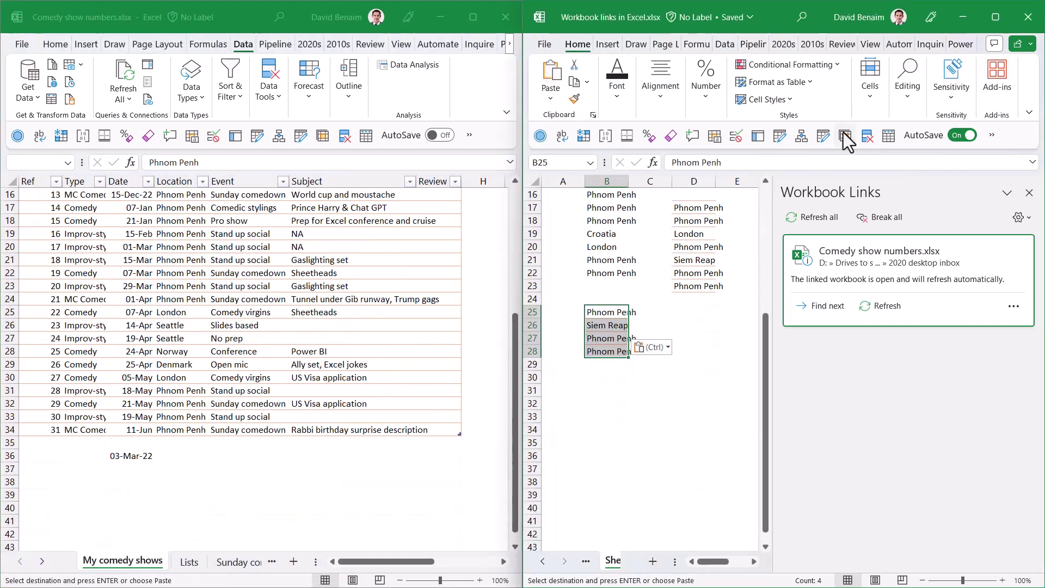
Step: Review the conditional formatting rules in the Rules Manager and close it
left_click(817, 66)
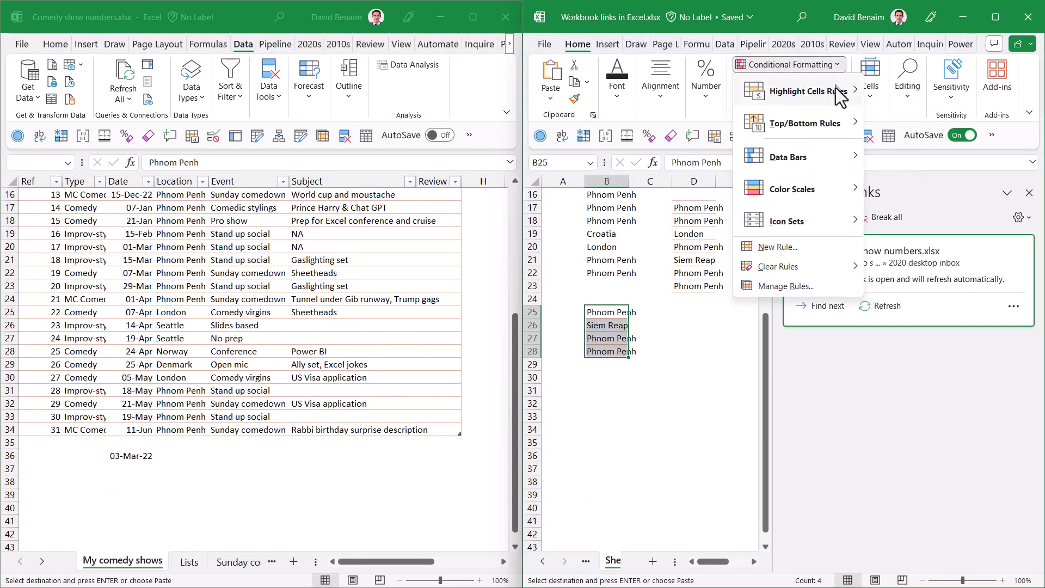
left_click(815, 282)
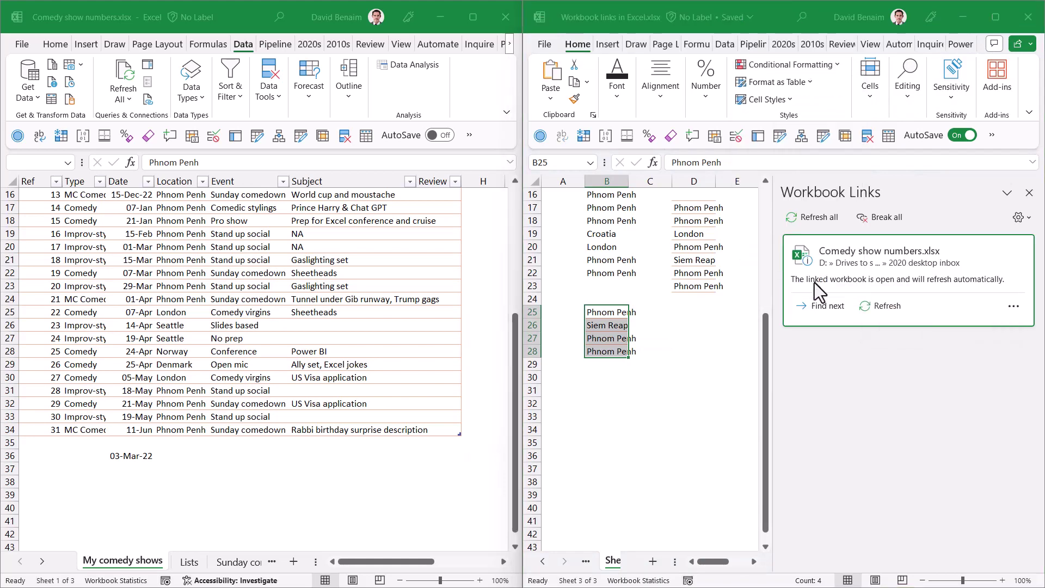
left_click(1019, 256)
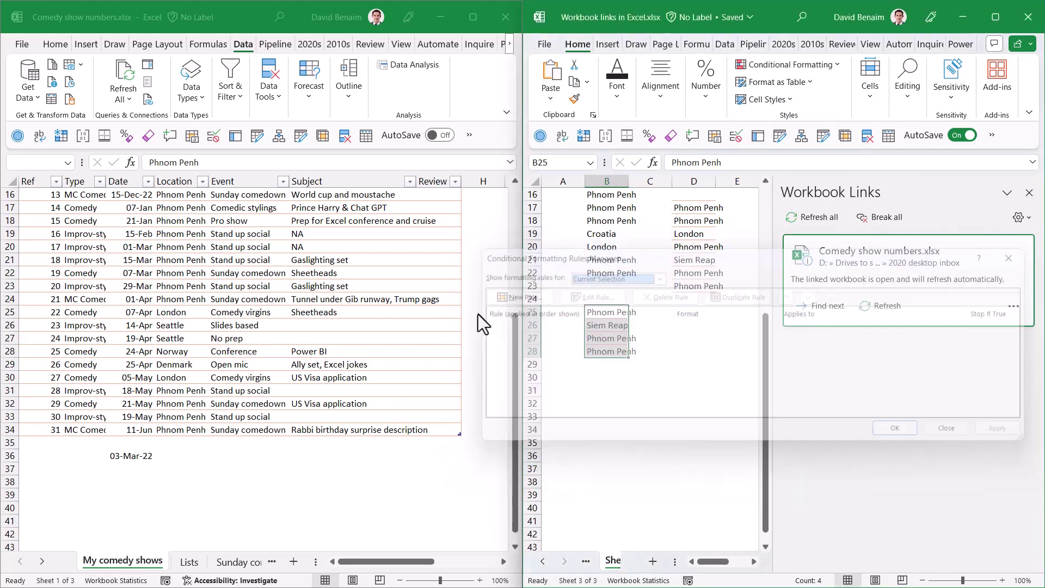
Step: Copy Siem Reap from Lists!A4 into cell D1 of My comedy shows
left_click(188, 561)
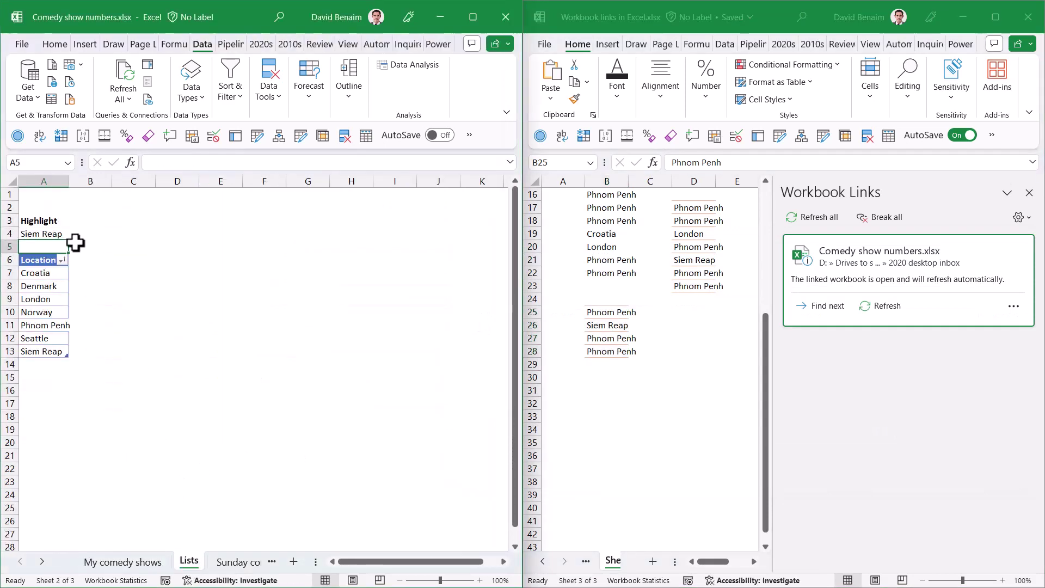
key("Up")
key("ctrl+c")
key("ctrl+Page_Up")
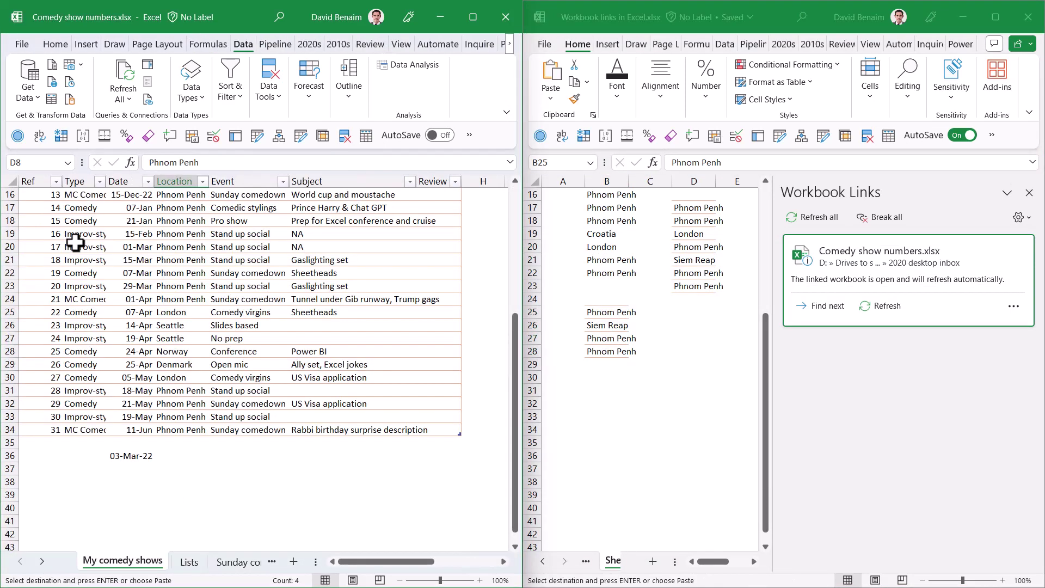
scroll(75, 242, "up", 5)
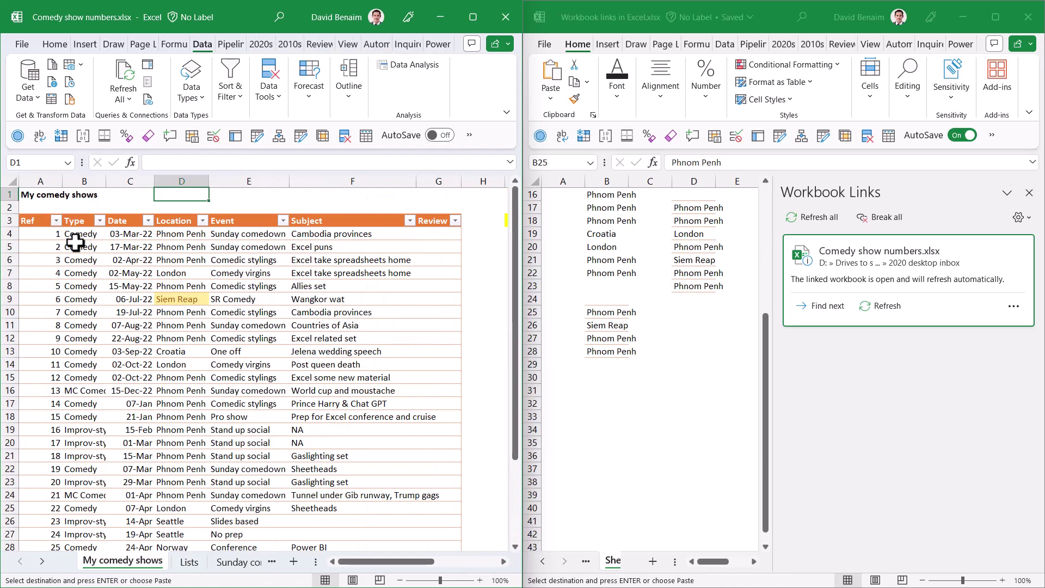
key("Return")
Step: Copy Location cells D6:D12 and paste them into B32 of the links workbook
key("Down")
key("Down")
key("Down")
key("Down")
key("Down")
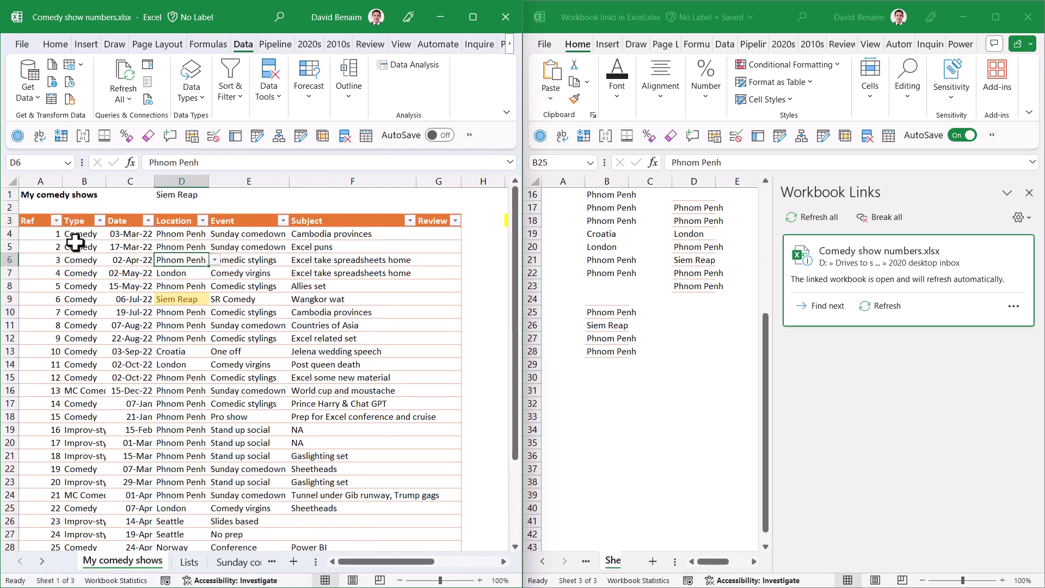
key("shift+Down")
key("shift+Down")
key("shift+Down")
key("shift+Down")
key("shift+Down")
key("shift+Down")
key("ctrl+c")
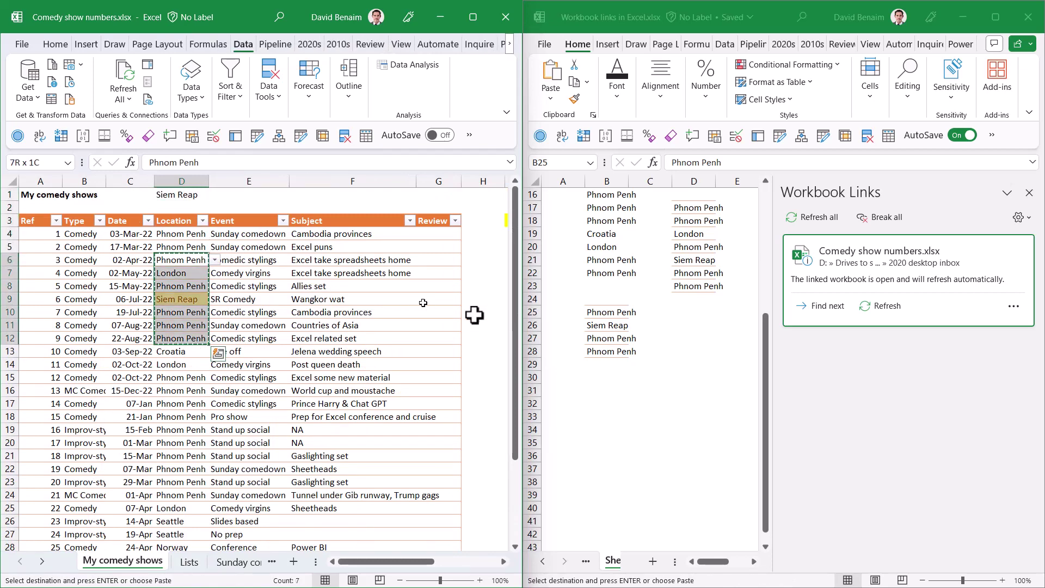
left_click(594, 401)
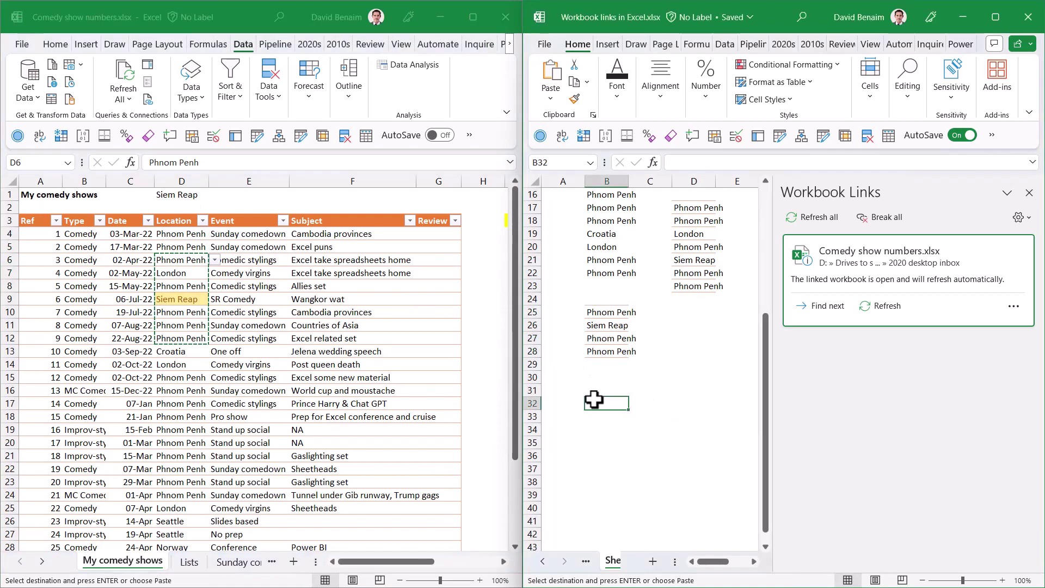
key("ctrl+v")
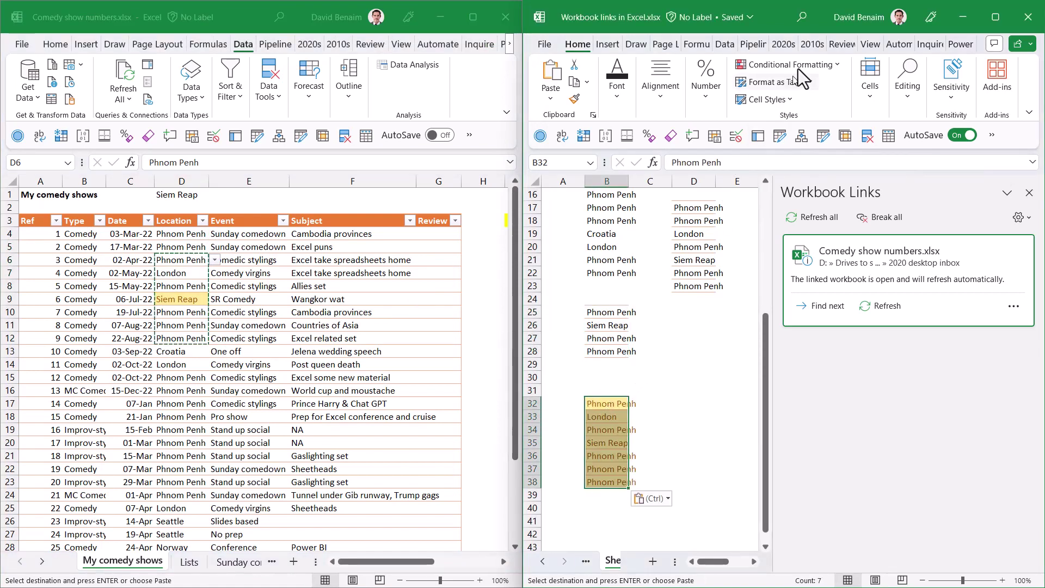
Step: Review the pasted cells' formatting rules and trace them to source D6:D12
left_click(798, 68)
left_click(798, 289)
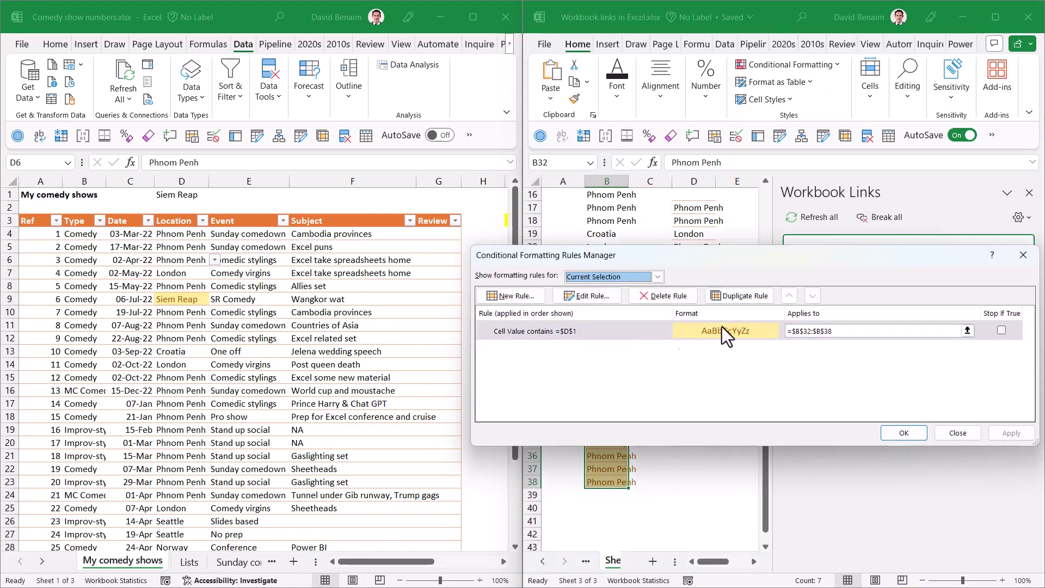
left_click(961, 435)
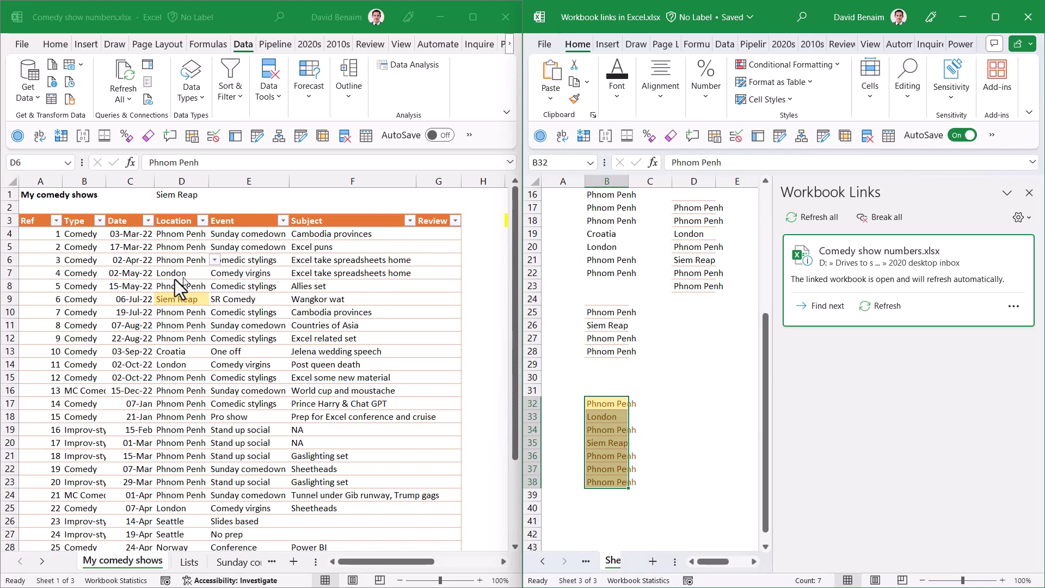
key("ctrl+bracketleft")
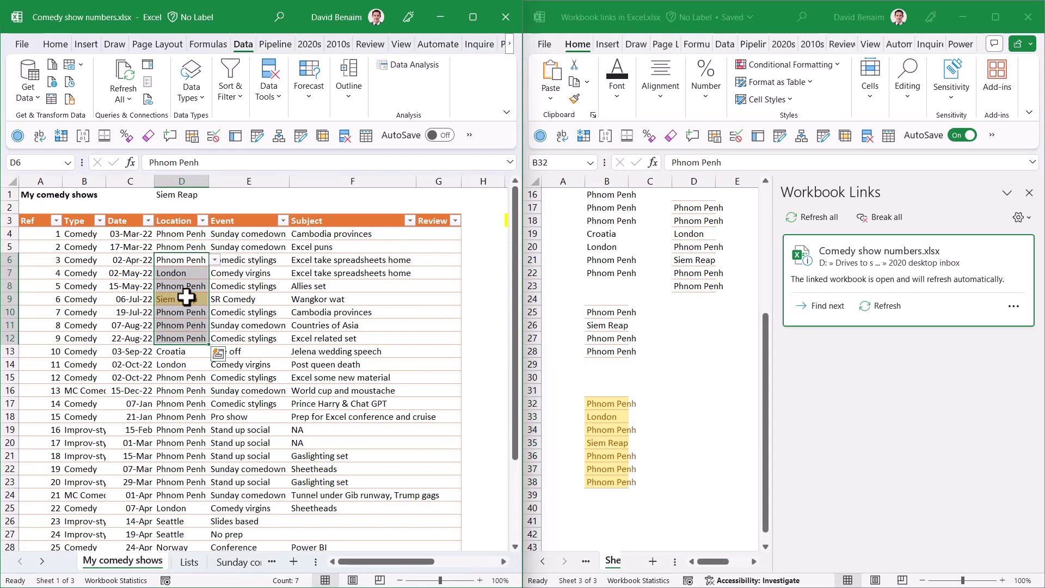
Step: Name cell D1 of Comedy show numbers.xlsx HighLightCity
key("ctrl+Tab")
left_click(615, 337)
left_click(661, 365)
left_click(166, 392)
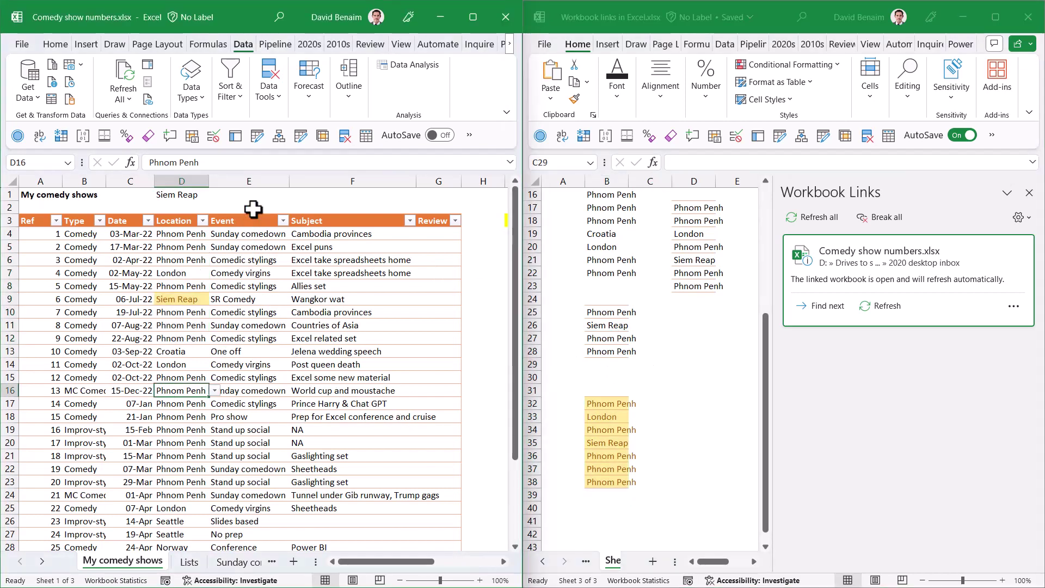
left_click(182, 197)
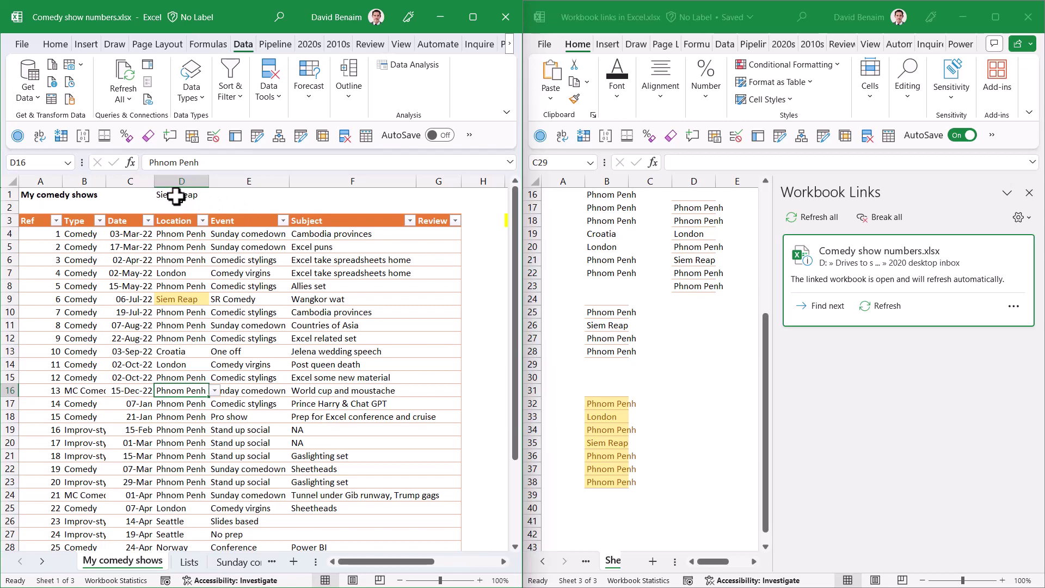
left_click(45, 163)
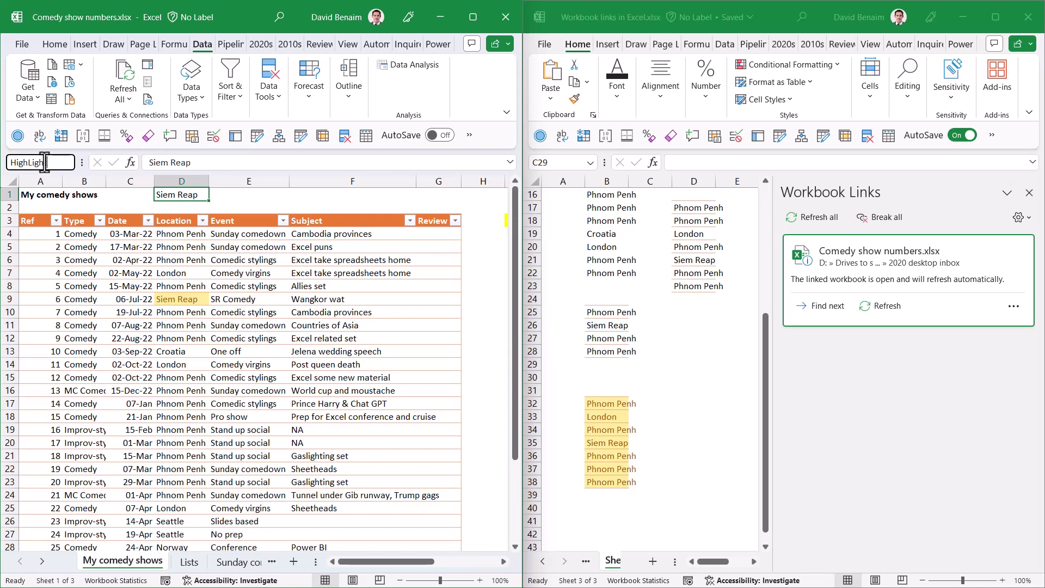
key("Return")
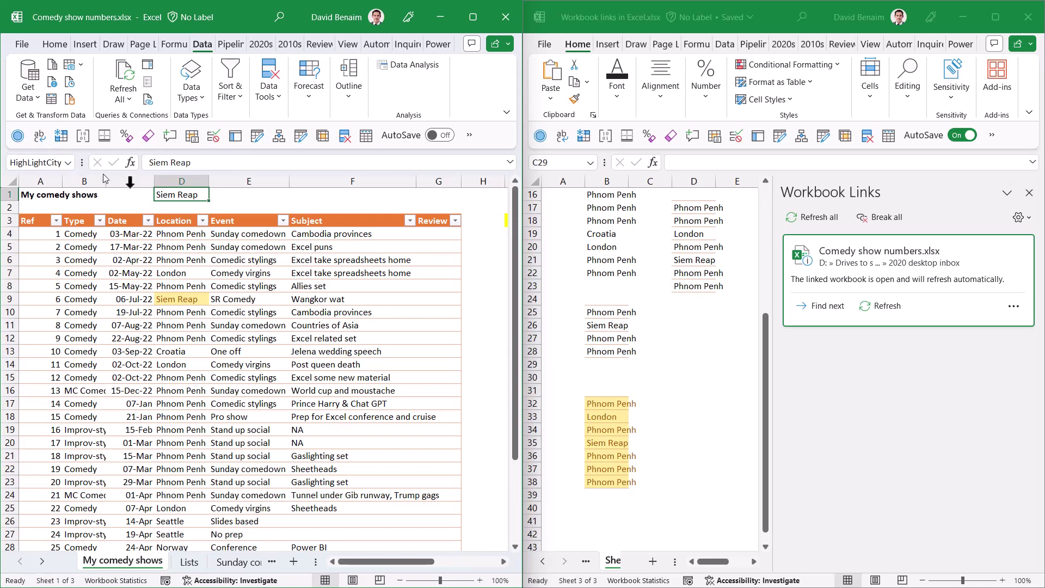
Step: Paste the HighLightCity value Siem Reap into D28 of the links workbook
key("ctrl+c")
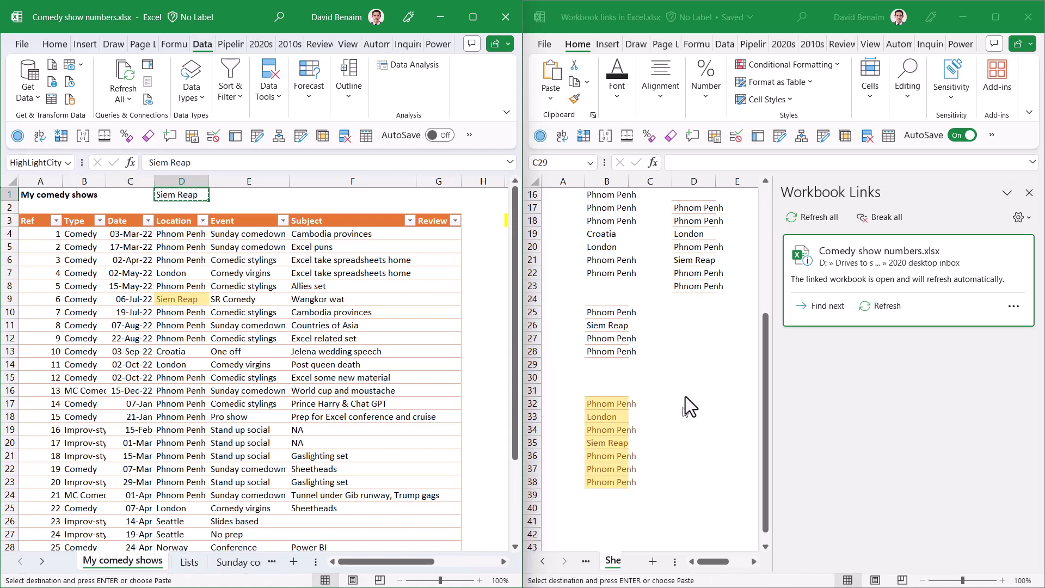
left_click(700, 355)
key("ctrl+v")
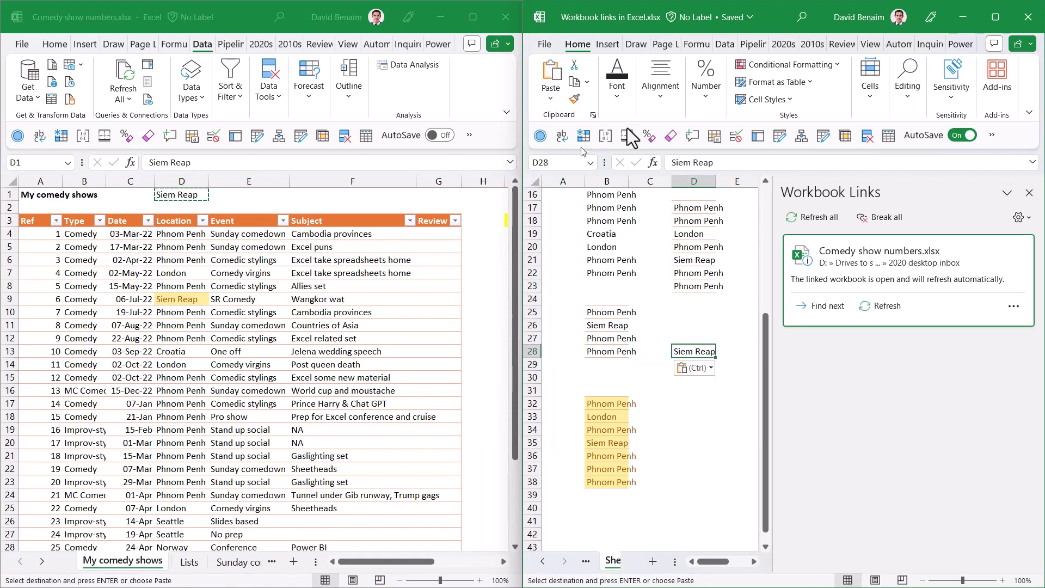
Step: Review the defined names in Name Manager and close it
left_click(697, 44)
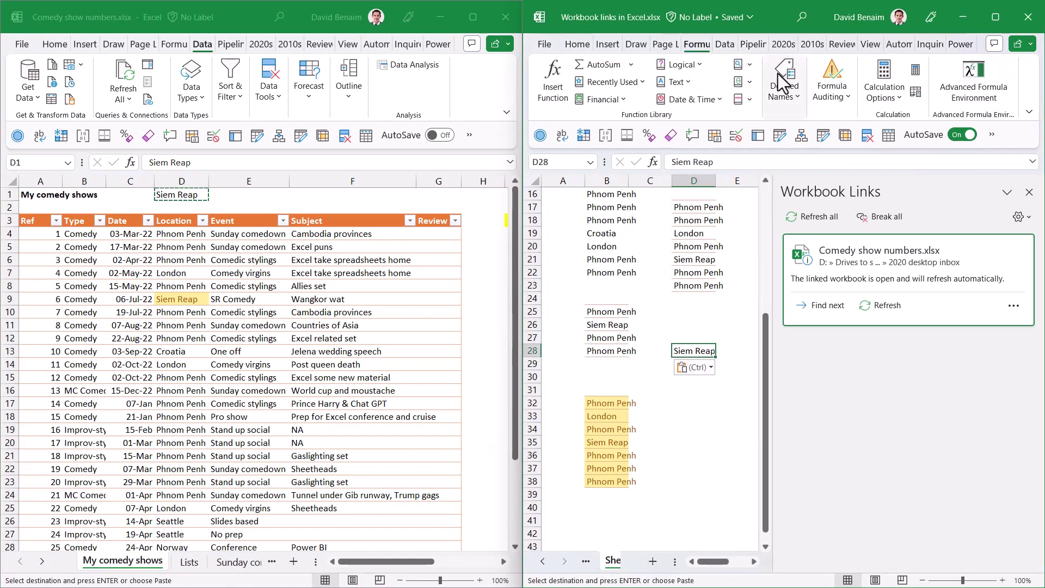
left_click(782, 81)
left_click(791, 138)
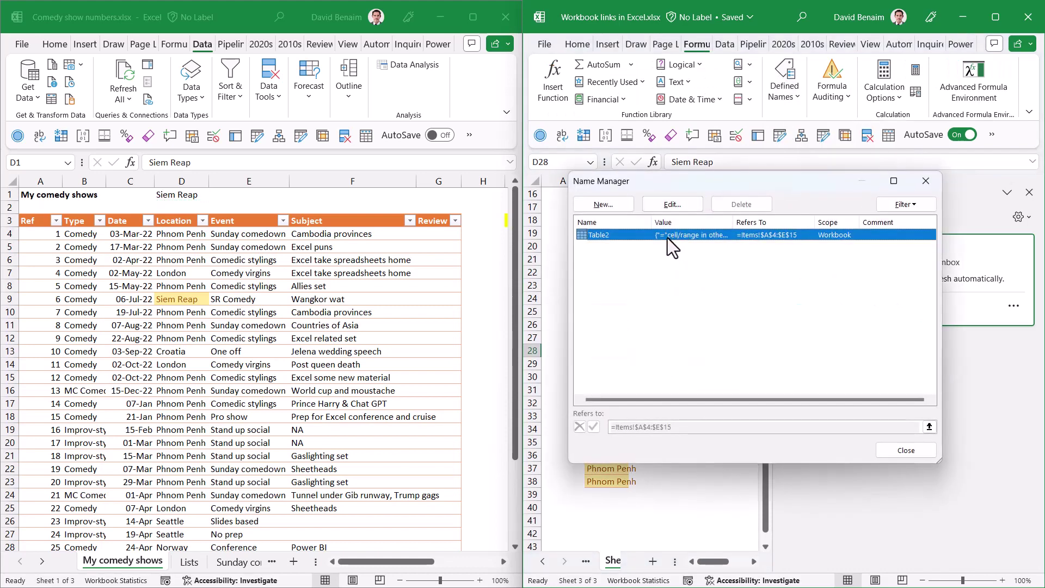
left_click(925, 182)
Step: Bring up PivotFromRange.xlsx with its Sales chart
left_click(703, 324)
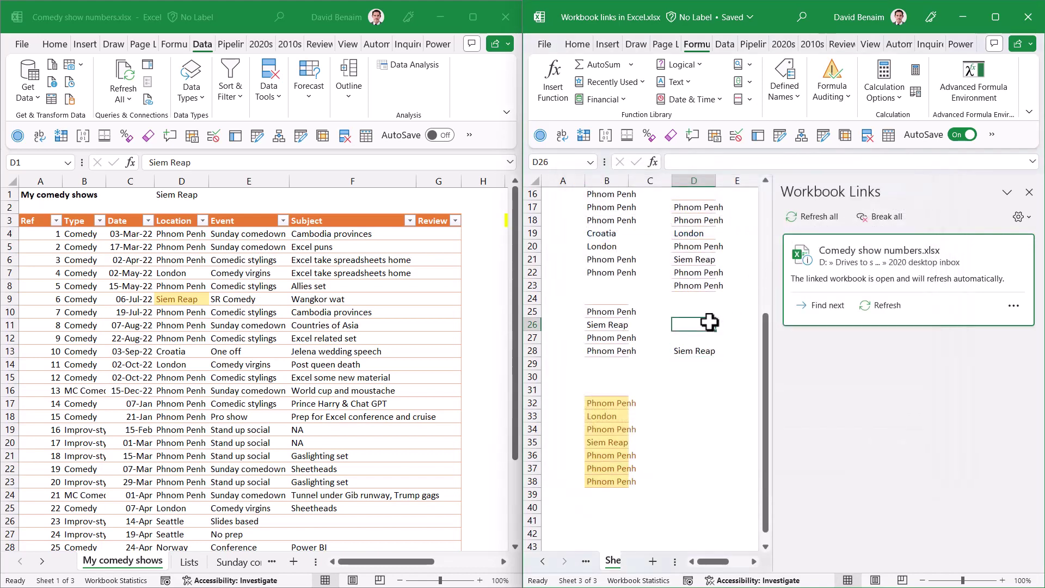
left_click(705, 401)
left_click(234, 338)
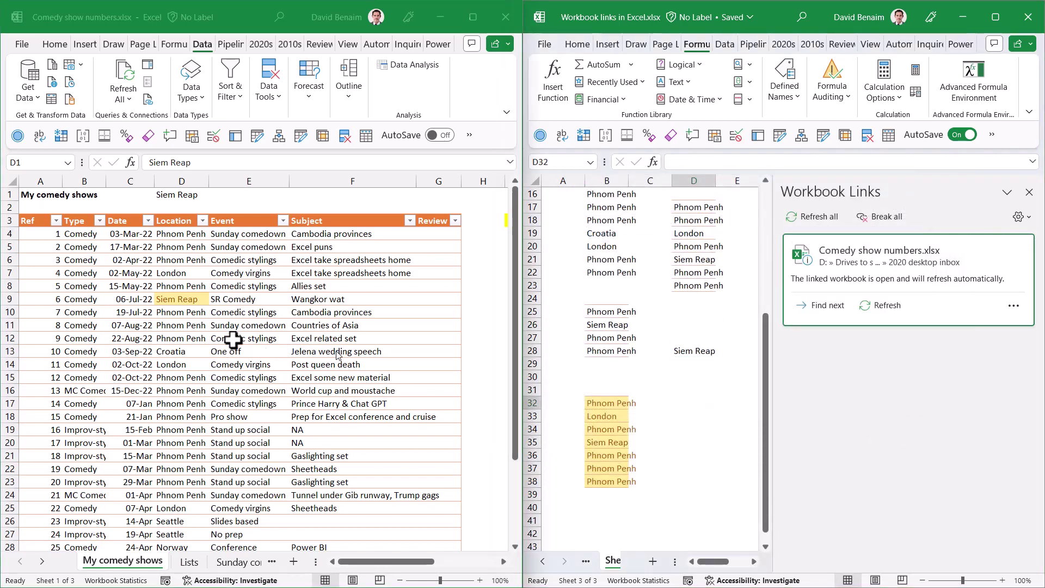
key("ctrl+Tab")
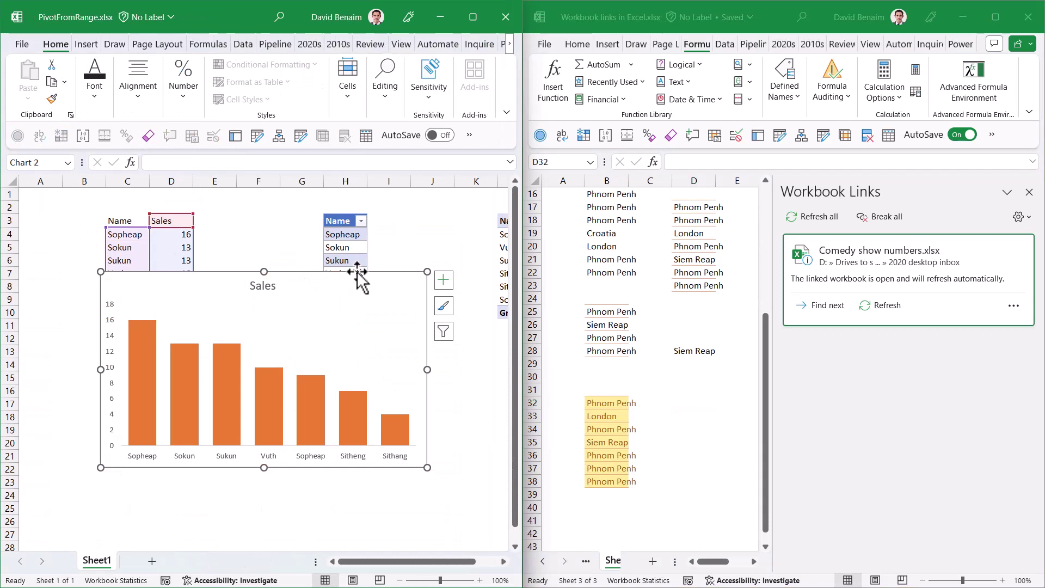
Step: Copy the Sales chart into D32 of the links workbook and view its PivotFromRange.xlsx link
left_click_drag(361, 279, 345, 309)
right_click(345, 308)
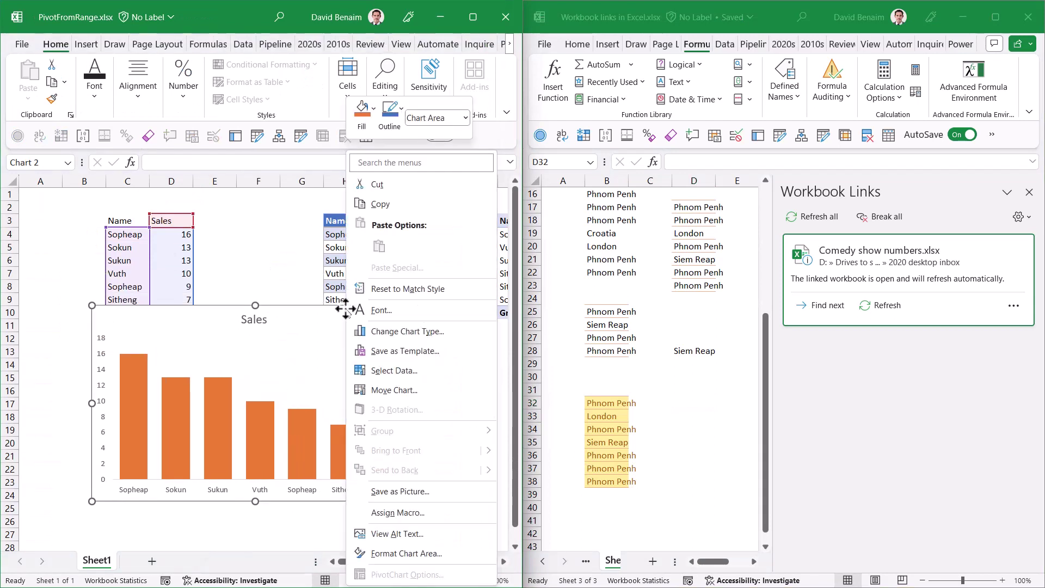
left_click(388, 208)
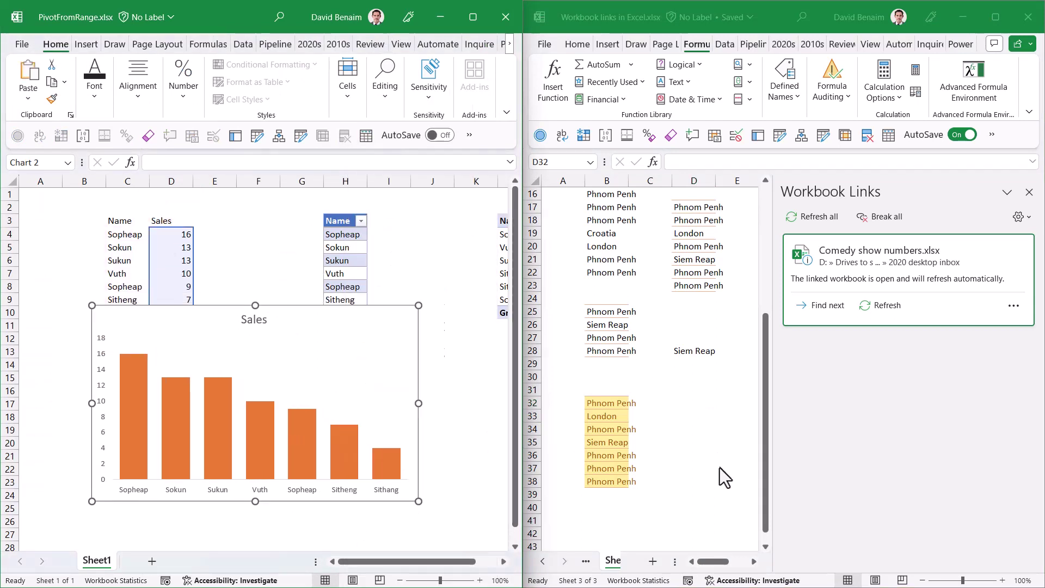
left_click(692, 405)
key("ctrl+v")
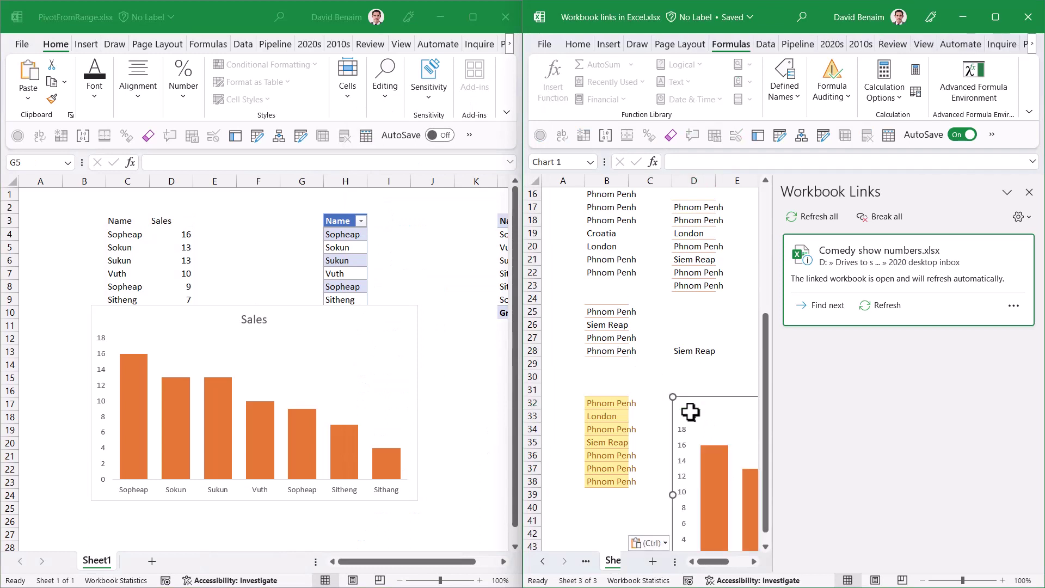
left_click(844, 351)
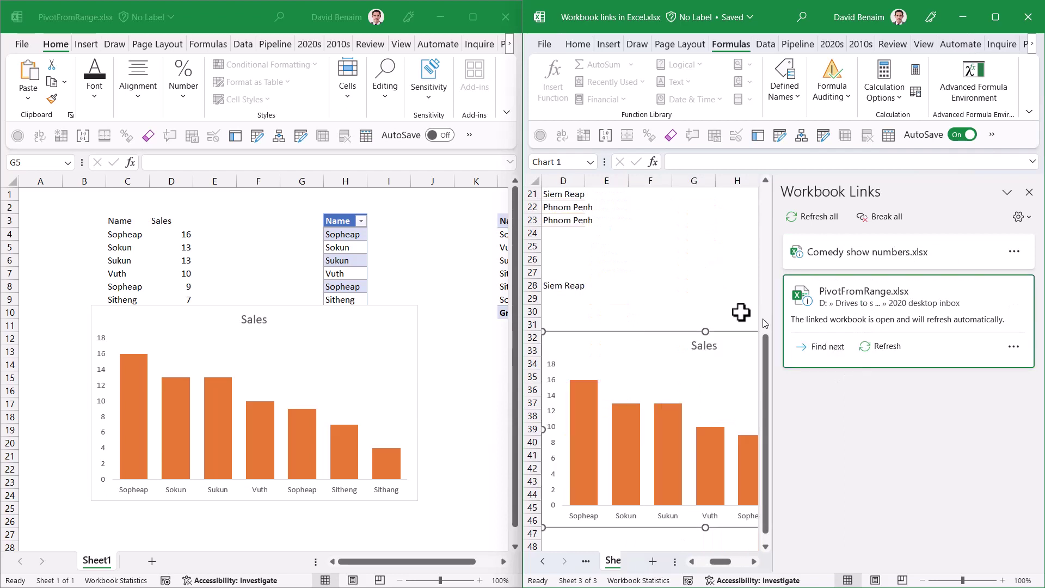
Step: Check the pasted chart's data range points to PivotFromRange.xlsx Sheet1, then close Select Data Source
left_click(698, 288)
left_click(638, 344)
left_click(1032, 45)
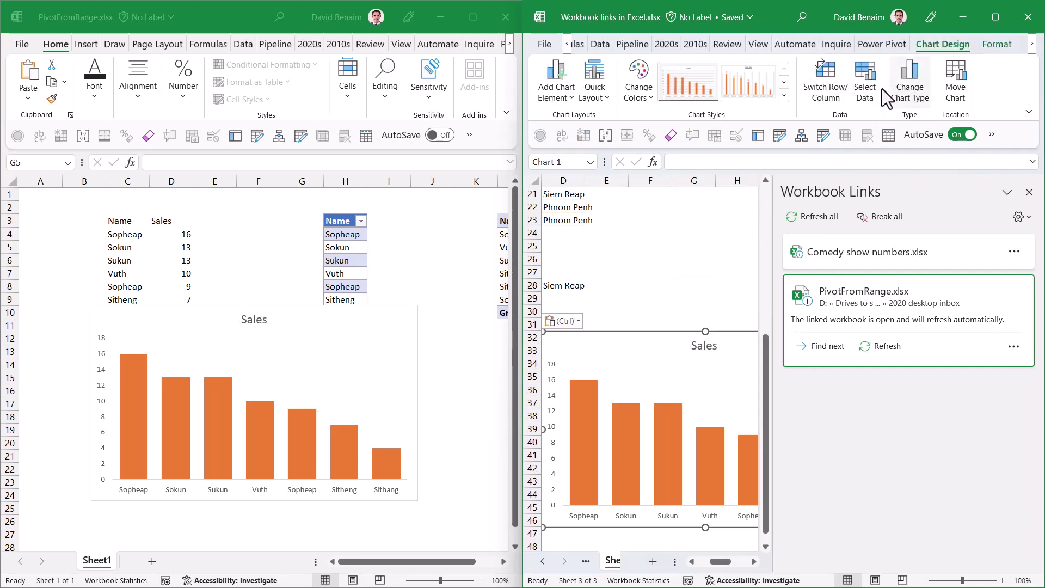
left_click(860, 91)
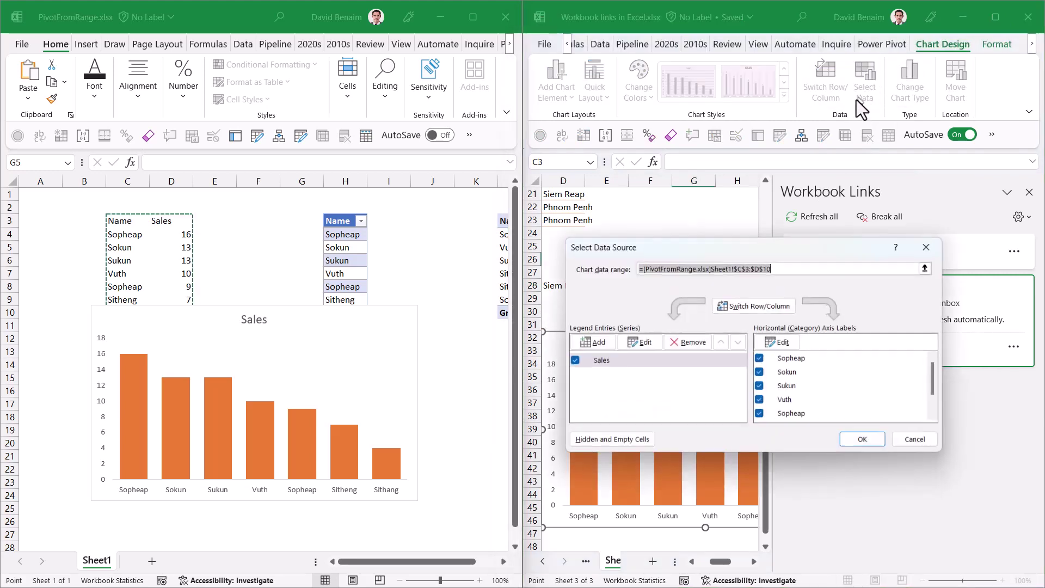
left_click(920, 249)
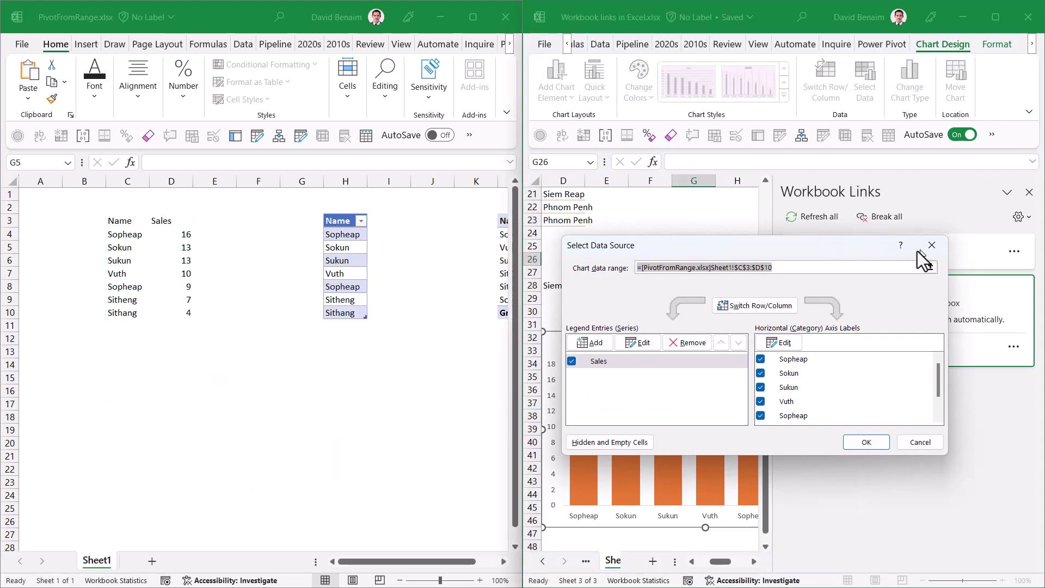
left_click(684, 297)
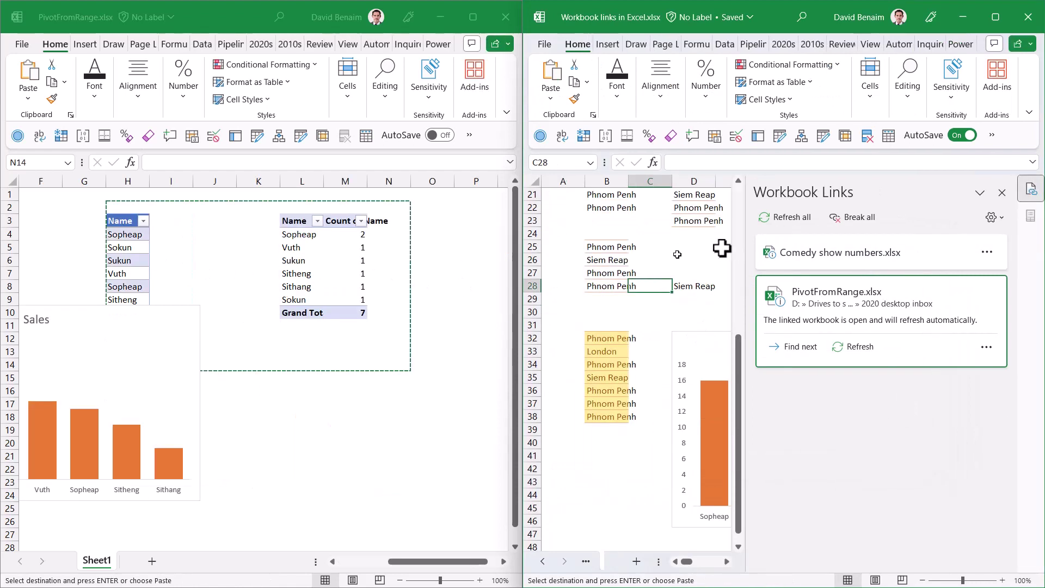
Step: Start Break links on PivotFromRange.xlsx but cancel, then select the pasted Sales chart
left_click(983, 349)
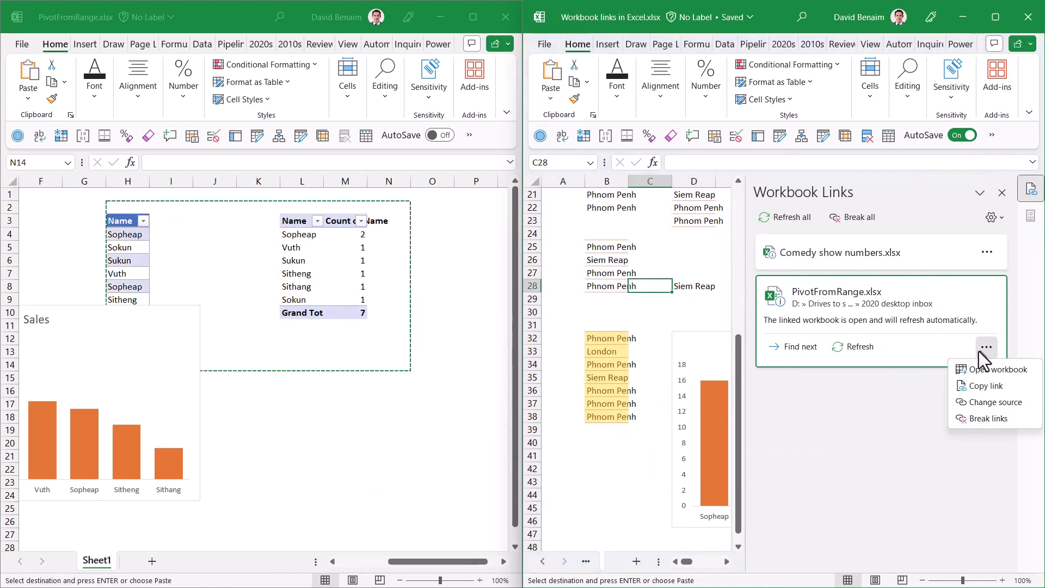
left_click(983, 418)
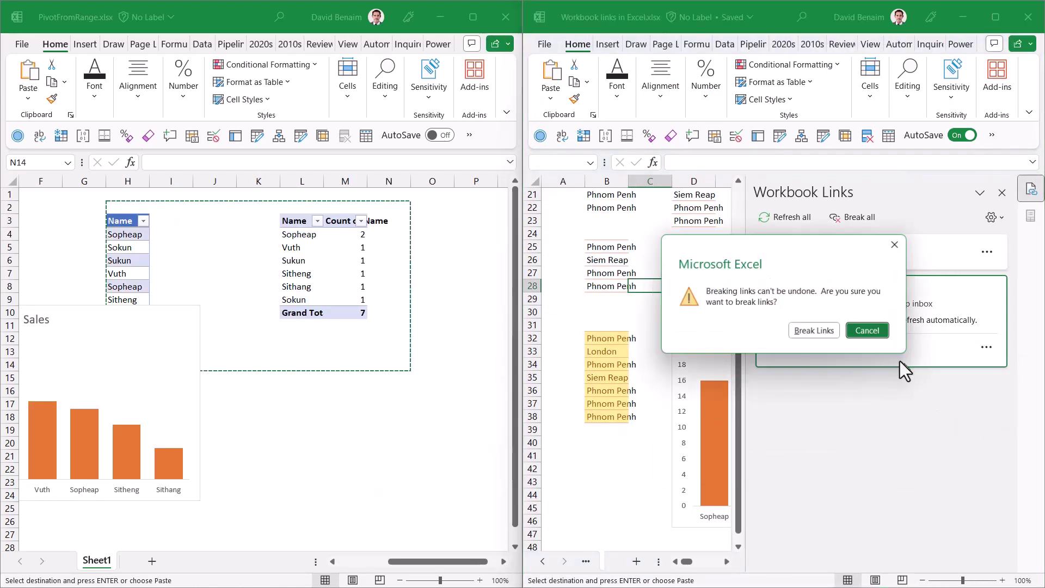
left_click(814, 331)
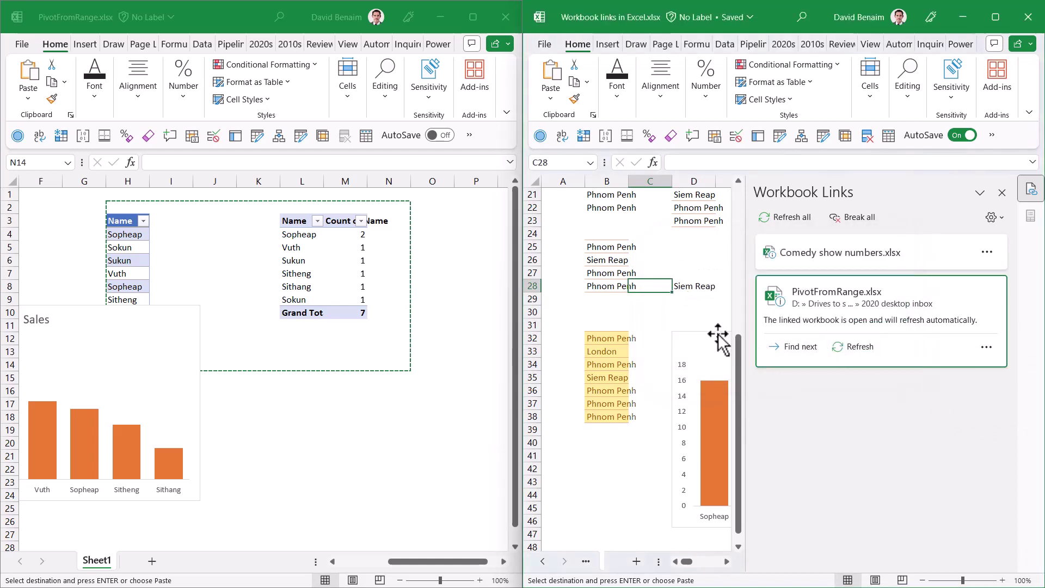
left_click(718, 333)
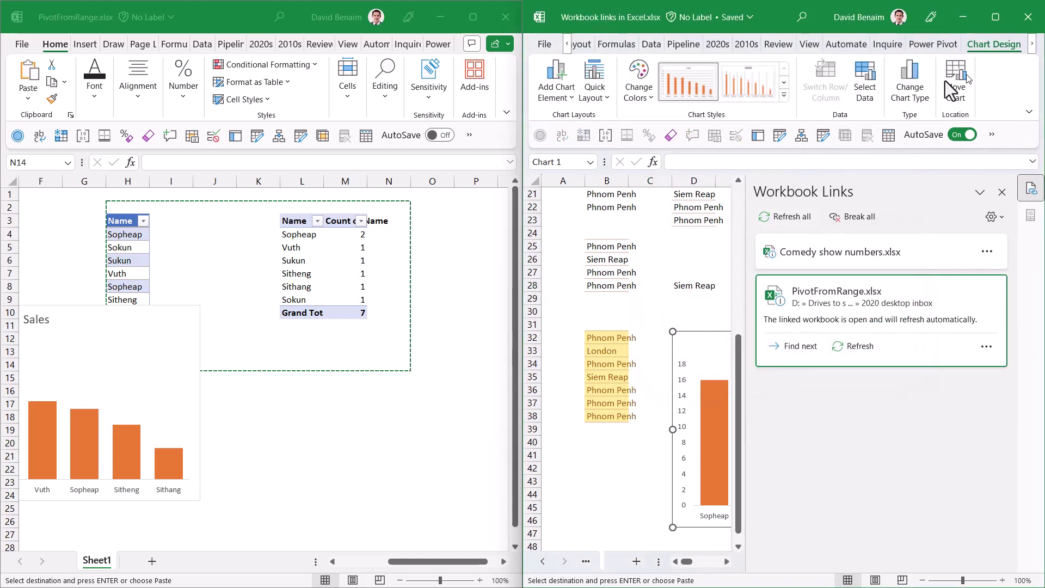
key("Escape")
key("Escape")
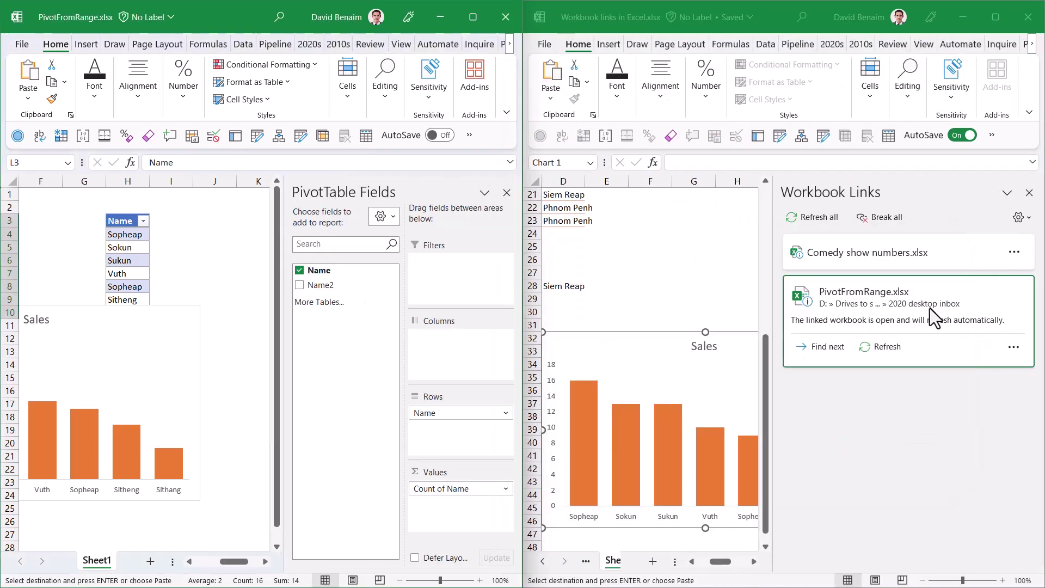
Step: Activate the links workbook, then pick an empty cell to dismiss the PivotTable Fields pane
left_click(879, 346)
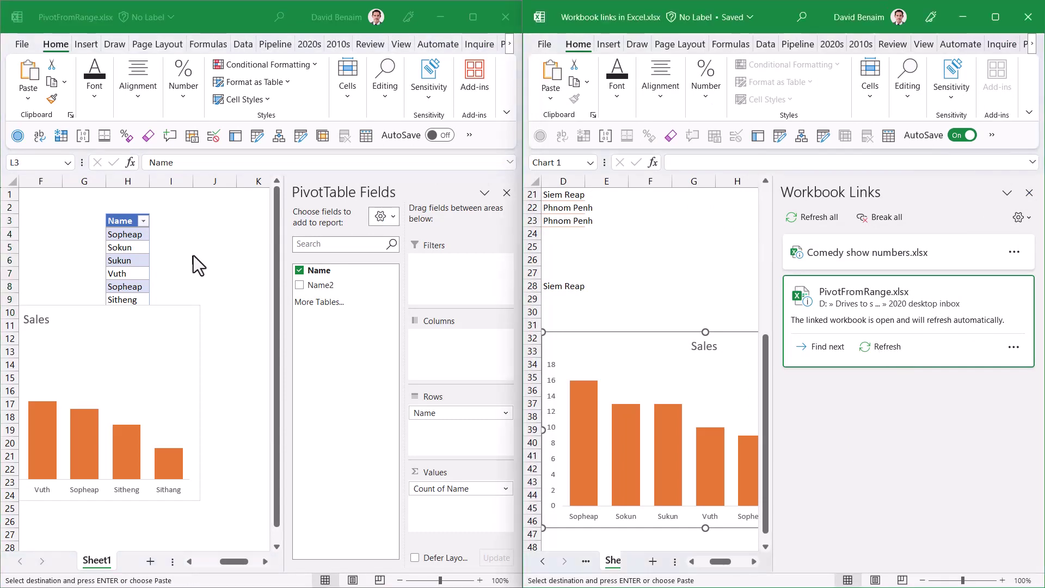
left_click(215, 235)
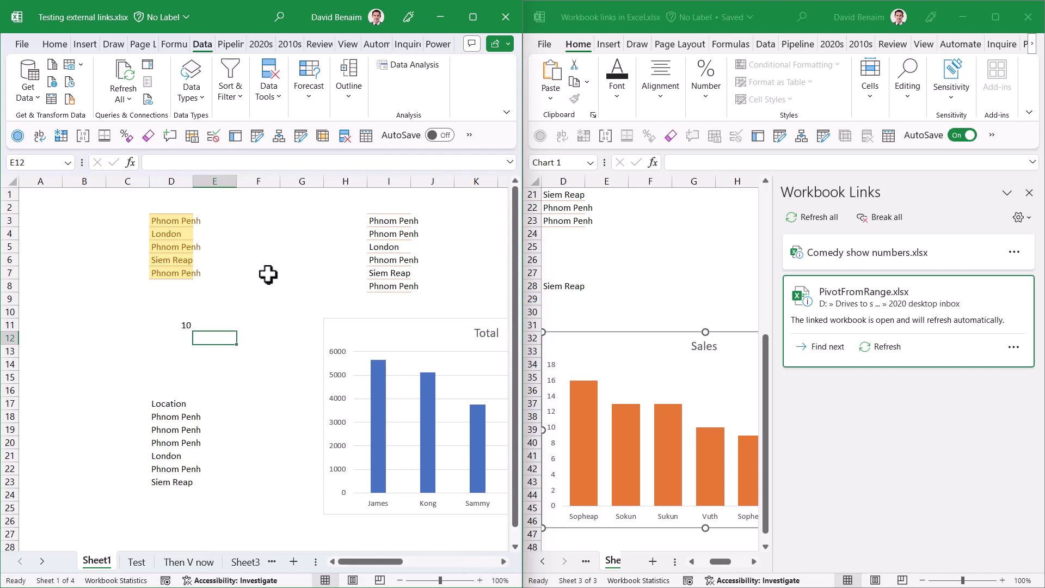
Step: Enter the formula =D4 in F4, which shows London
left_click(268, 239)
type("=")
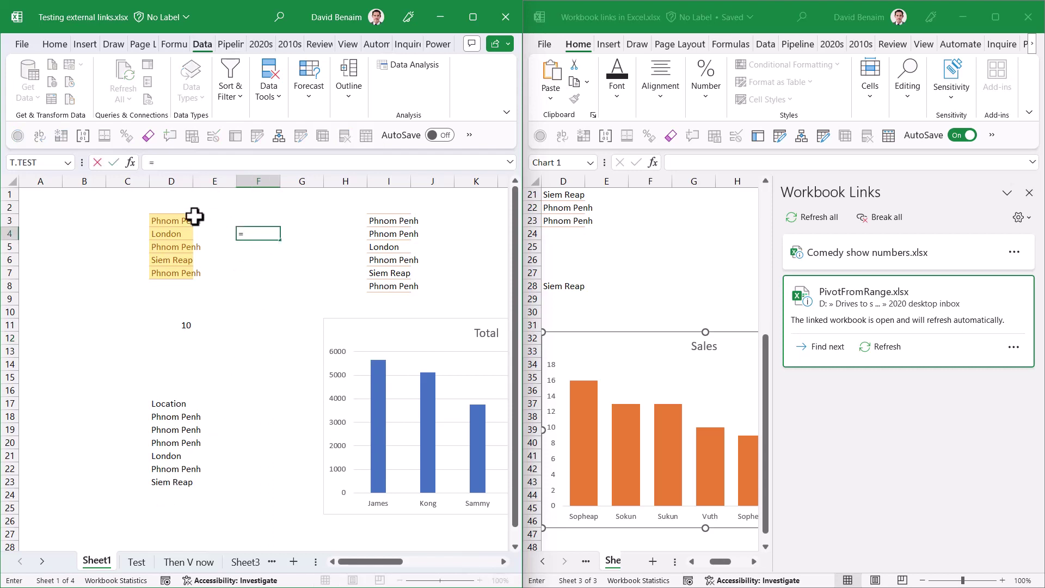
left_click(181, 237)
key("Return")
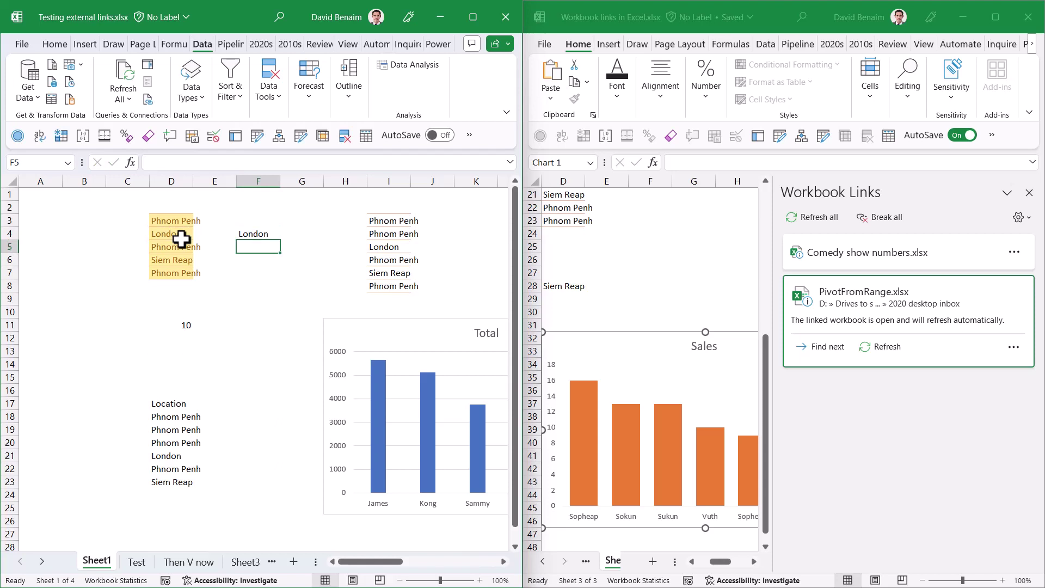
Step: Copy F4 into F23 of the other workbook and confirm it became a local =D23
left_click(617, 247)
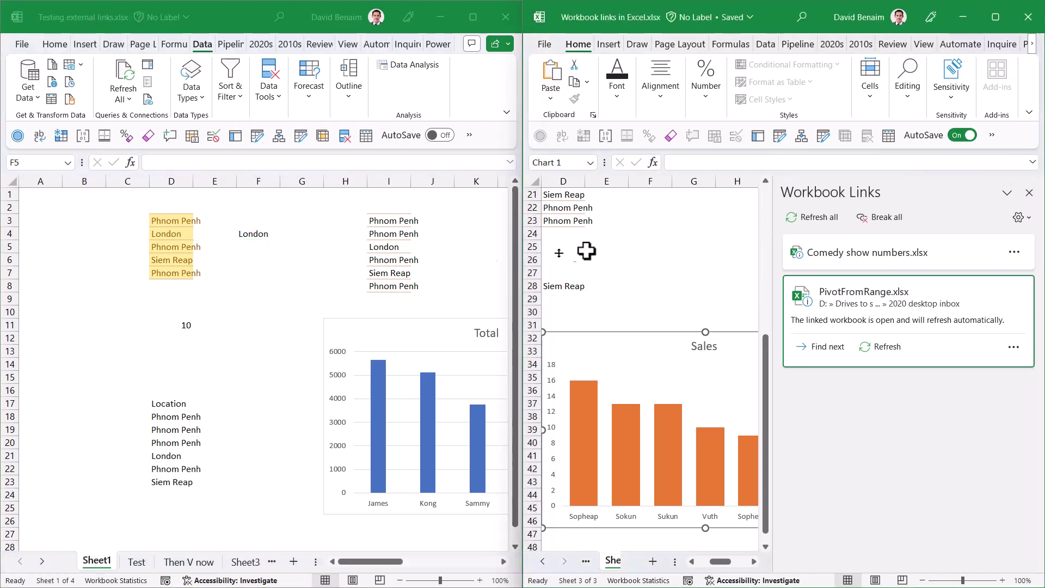
left_click(608, 250)
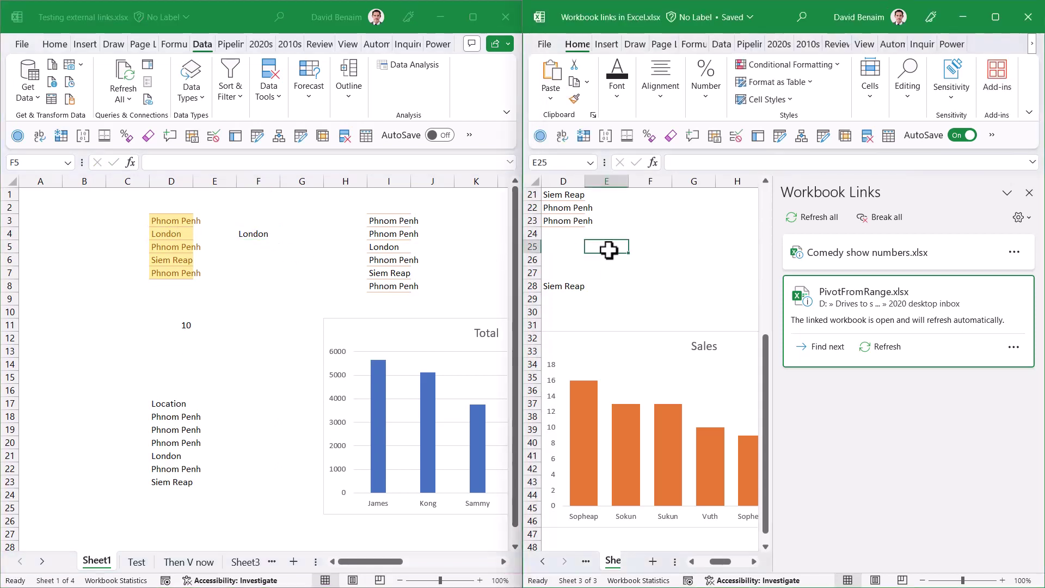
left_click(262, 235)
key("ctrl+c")
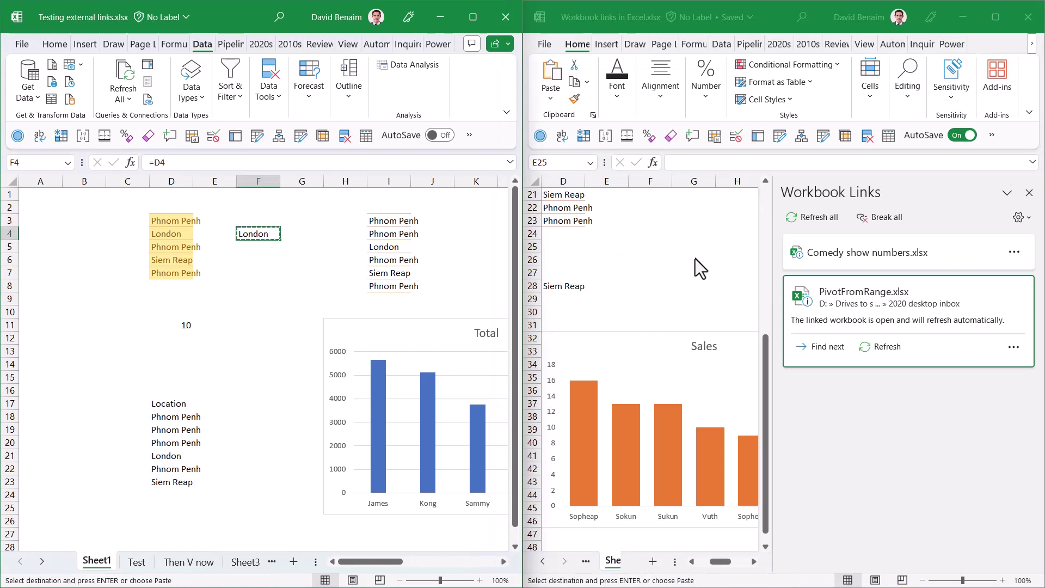
left_click(662, 229)
left_click(668, 224)
key("ctrl+v")
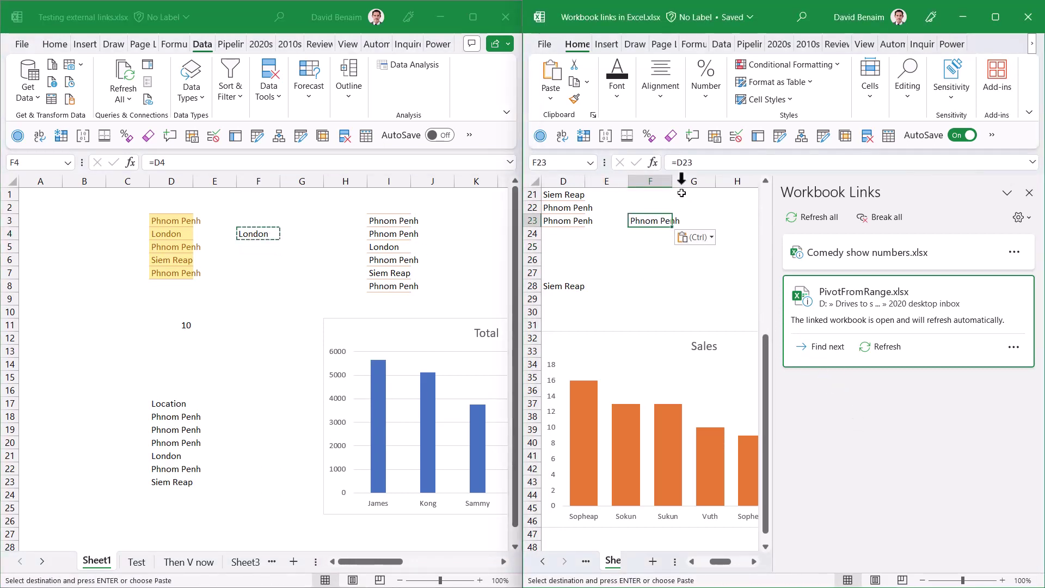
left_click(686, 163)
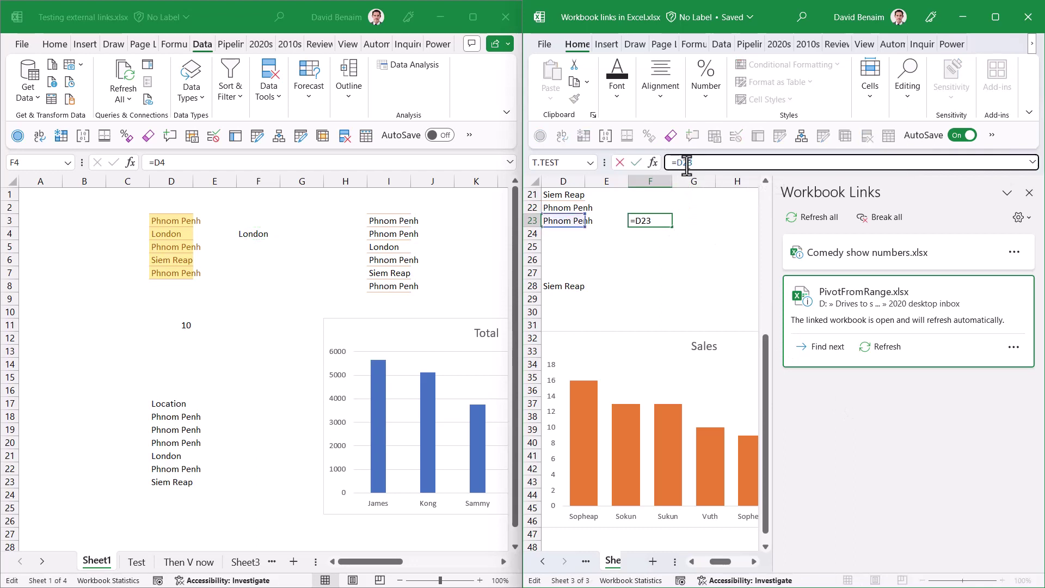
key("Escape")
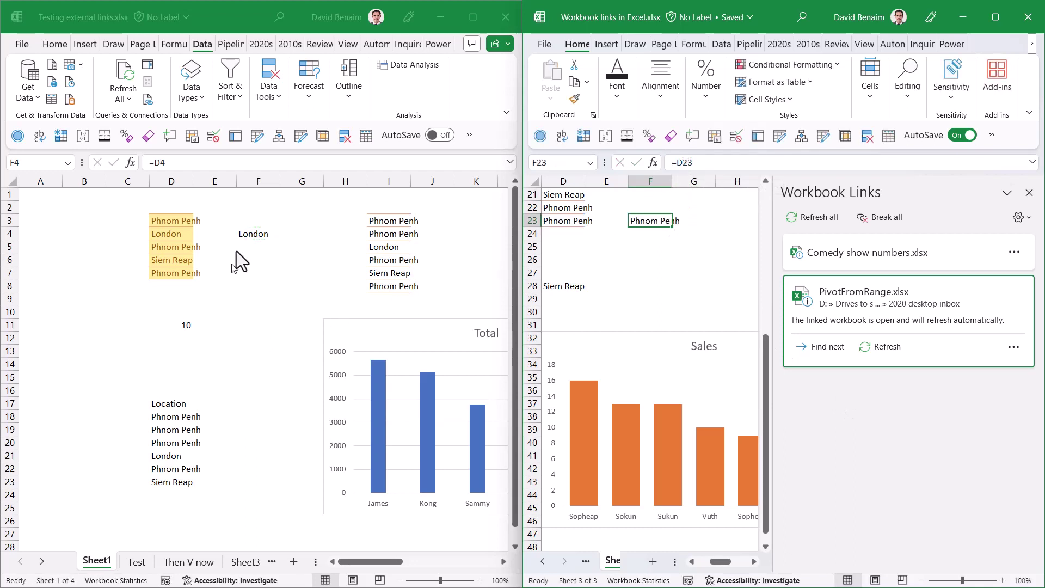
Step: On the Then V now sheet, enter =Sheet1!D7 in G10
left_click(143, 561)
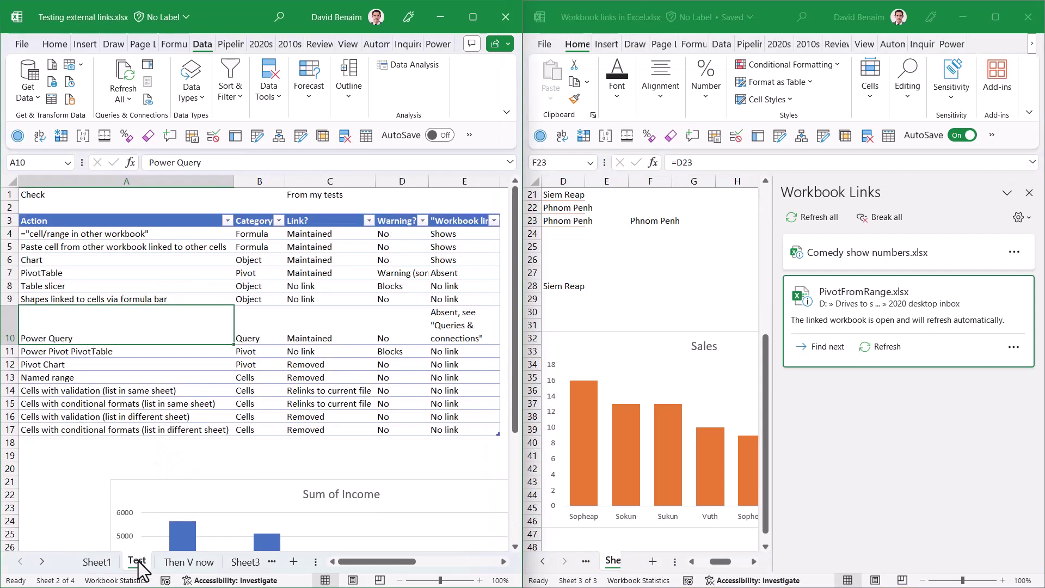
left_click(57, 469)
key("ctrl+Page_Down")
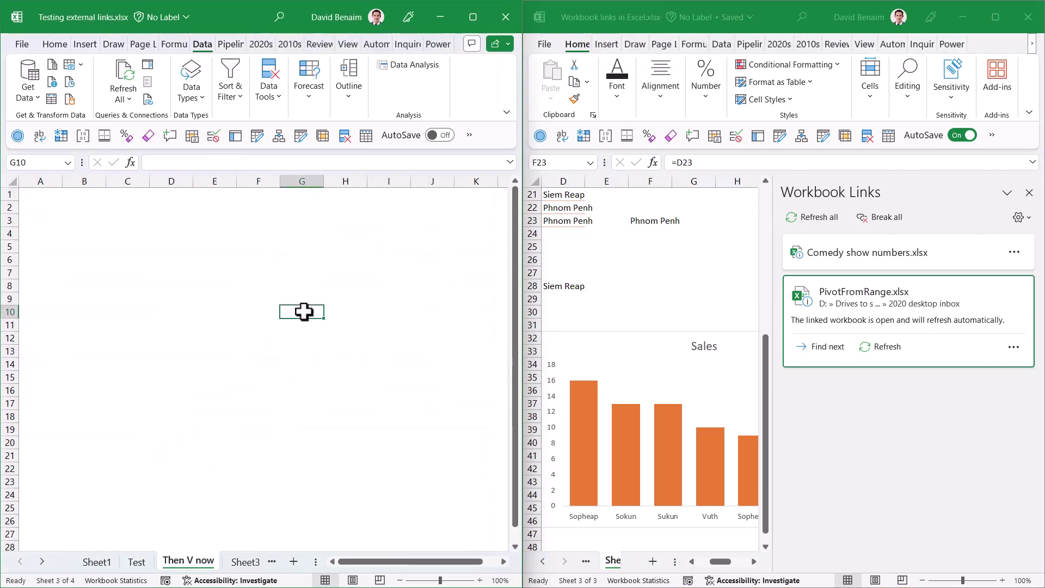
type("=")
left_click(96, 562)
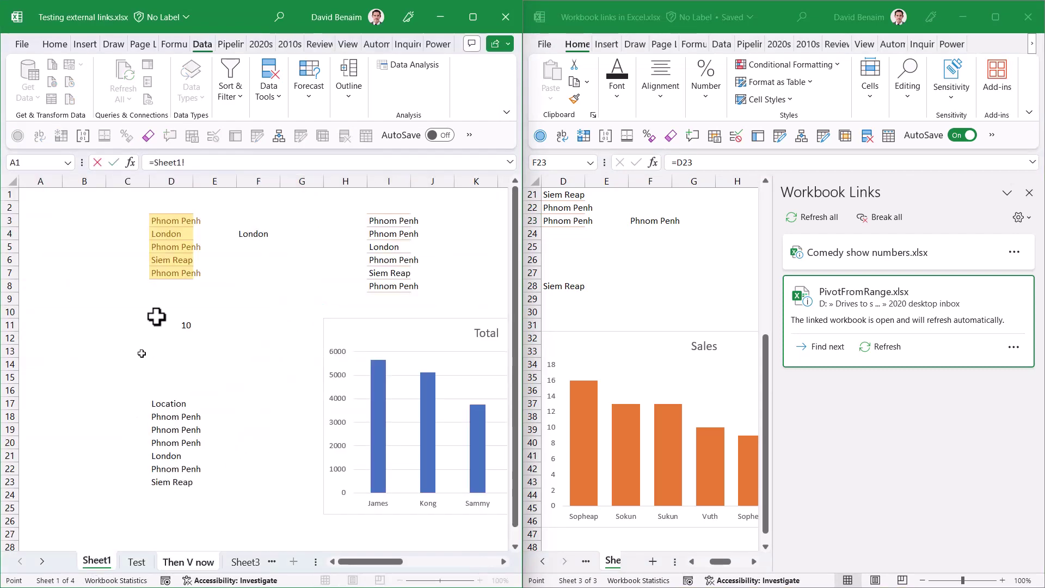
left_click(170, 270)
key("Return")
Step: Copy G10 into F27 of the links workbook and inspect the external-link formula
key("Up")
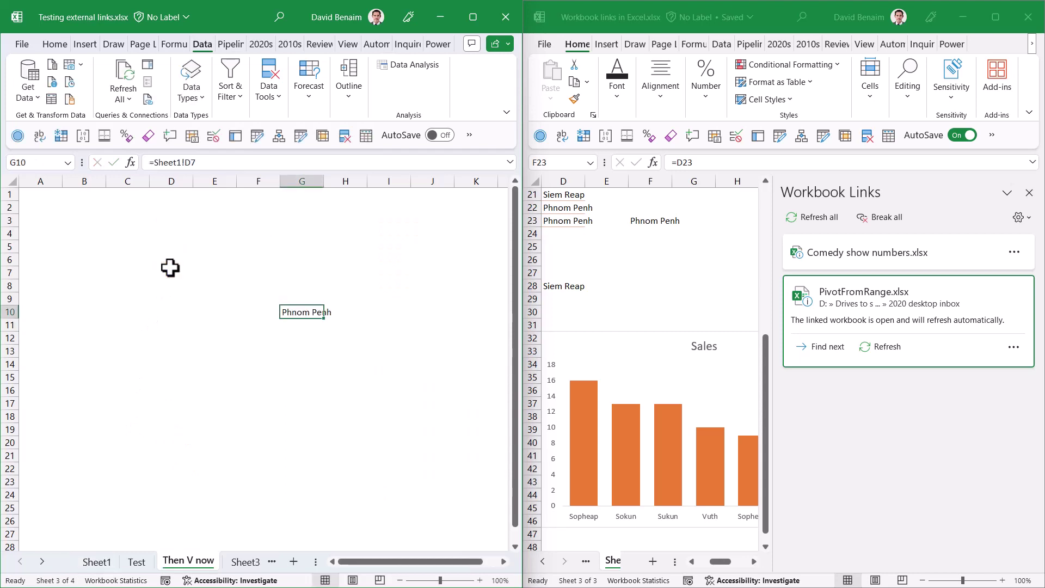
key("ctrl+c")
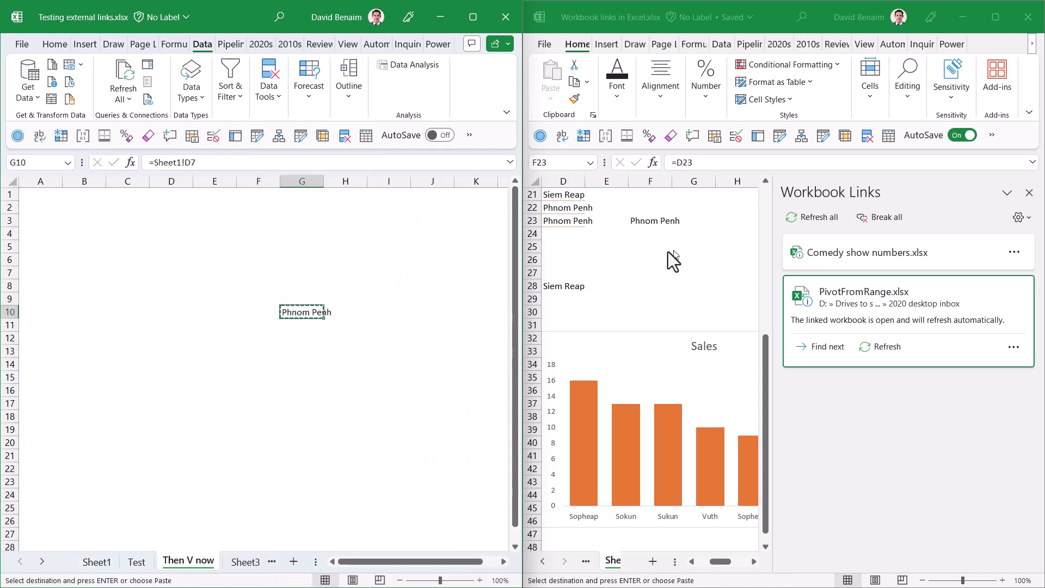
left_click(648, 272)
key("ctrl+v")
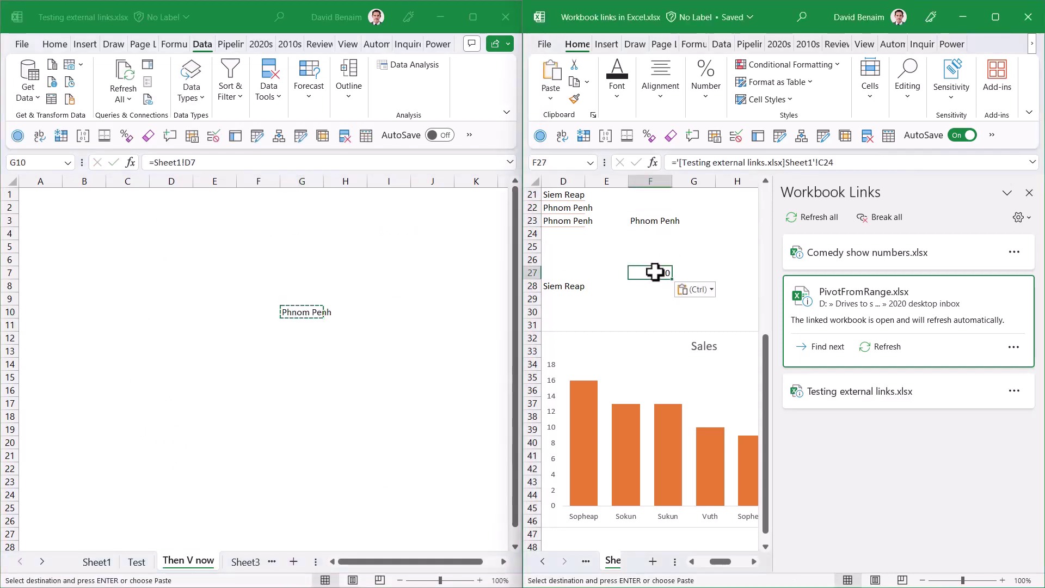
left_click(739, 163)
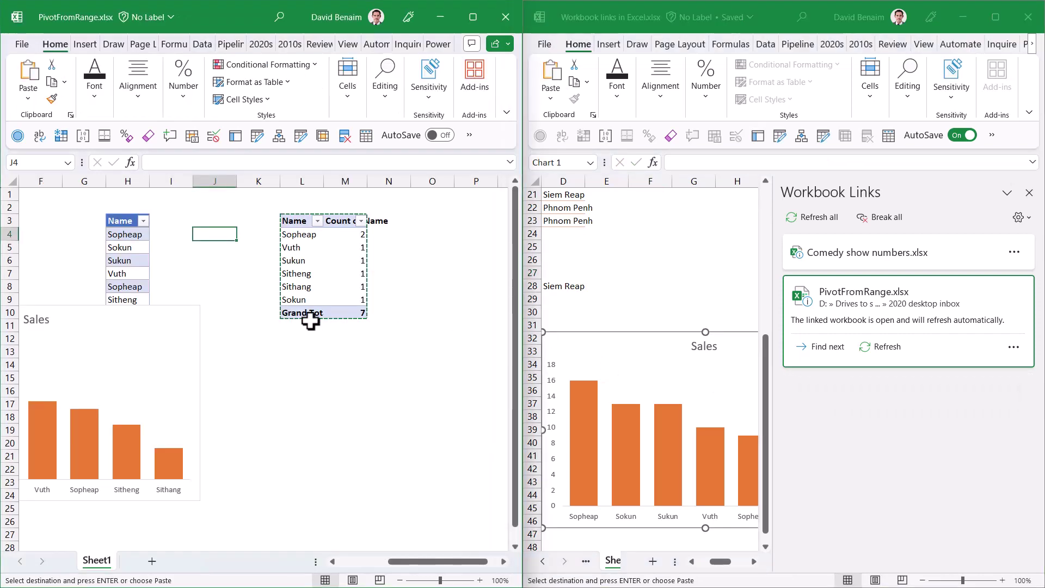
left_click(309, 323)
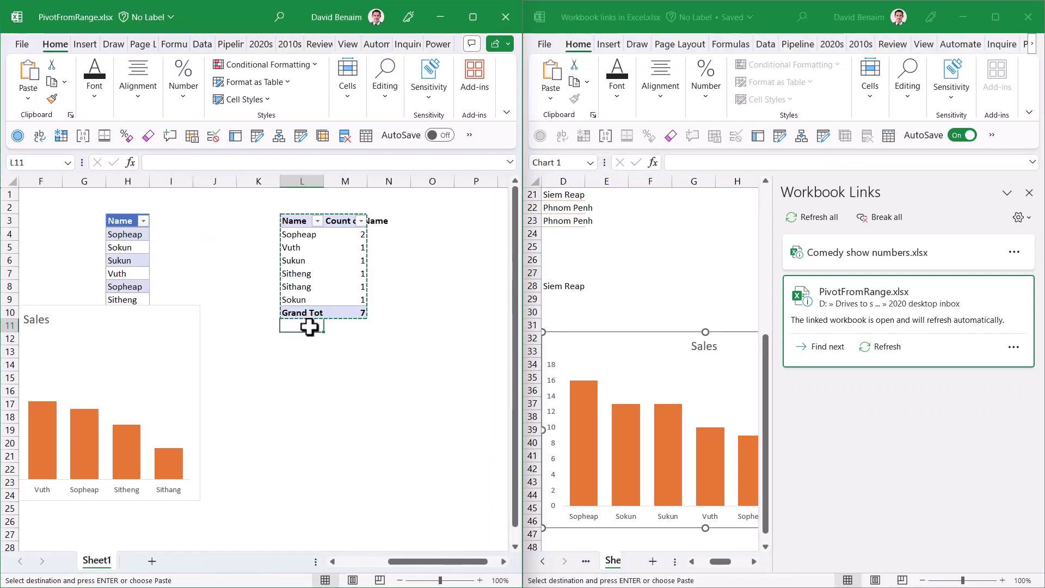
Step: Create a new blank workbook Book7 on the right half and view its workbook links list
left_click(653, 260)
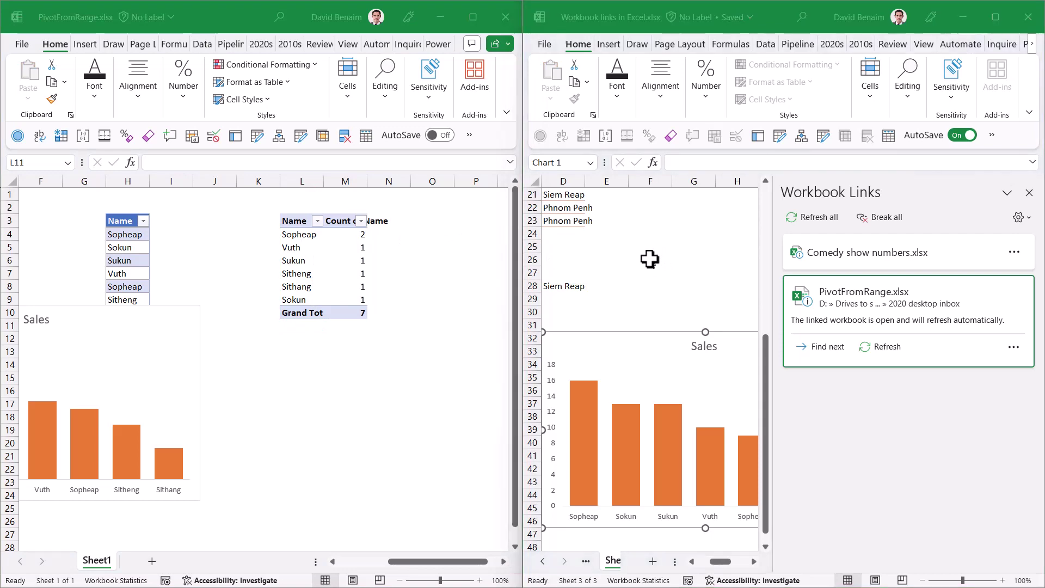
key("ctrl+n")
key("super+Right")
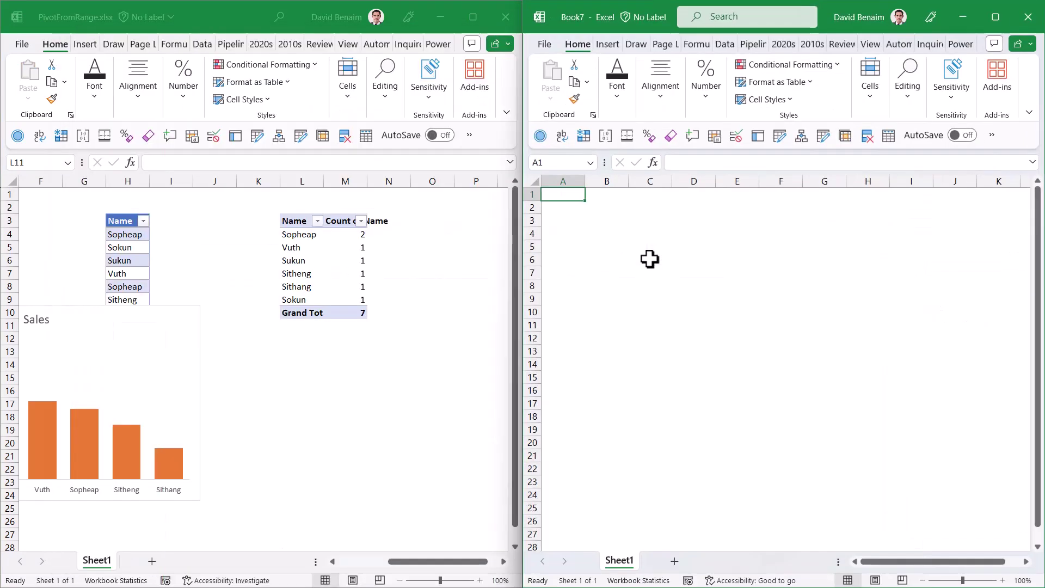
key("alt+Tab")
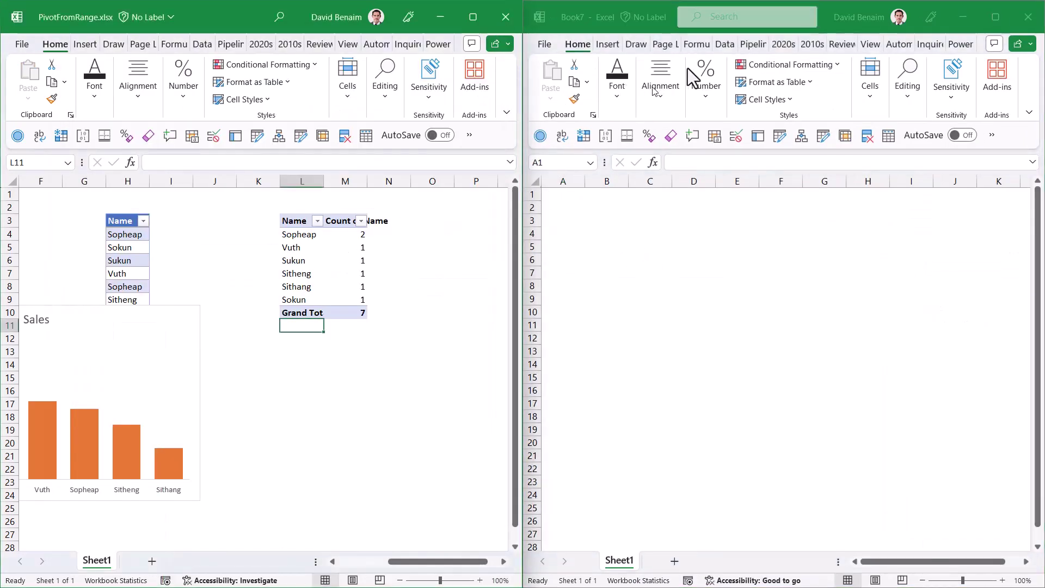
left_click(723, 44)
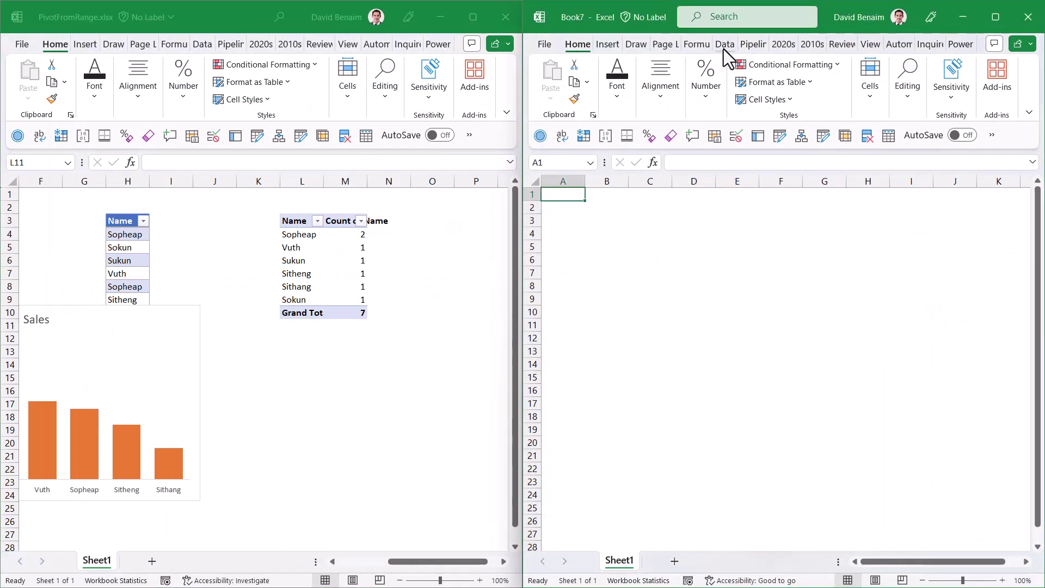
left_click(723, 47)
left_click(670, 101)
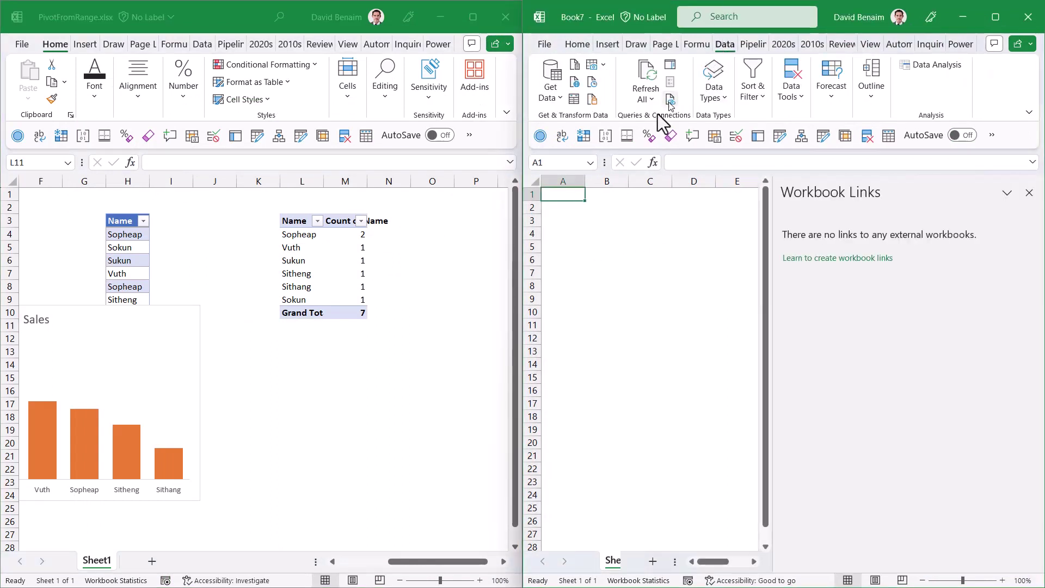
Step: Copy the names pivot table L3:M10 into Book7 at B4 and view its data source
left_click(300, 211)
left_click_drag(302, 222, 351, 307)
key("ctrl+c")
left_click(614, 235)
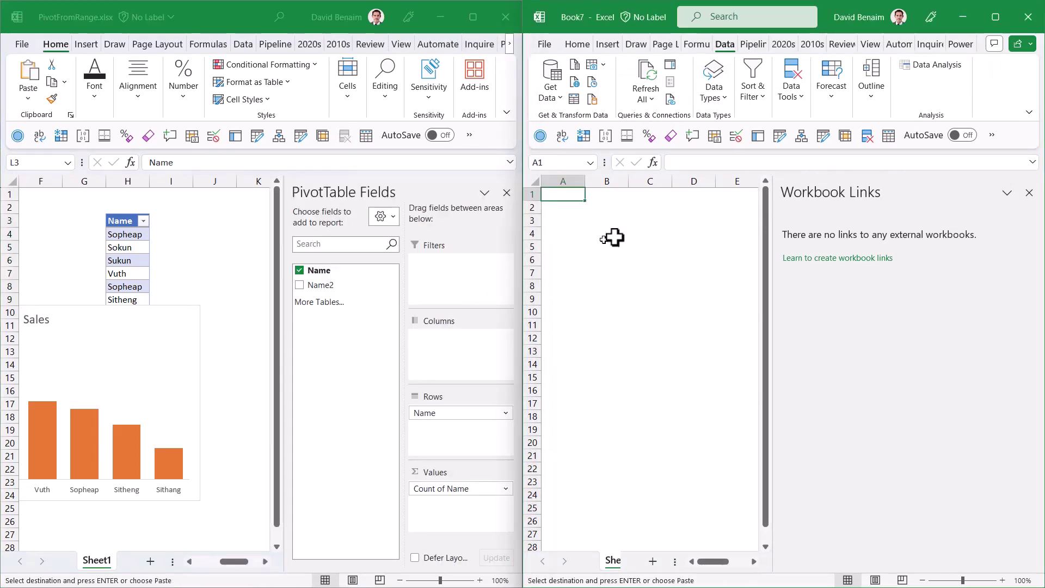
key("ctrl+v")
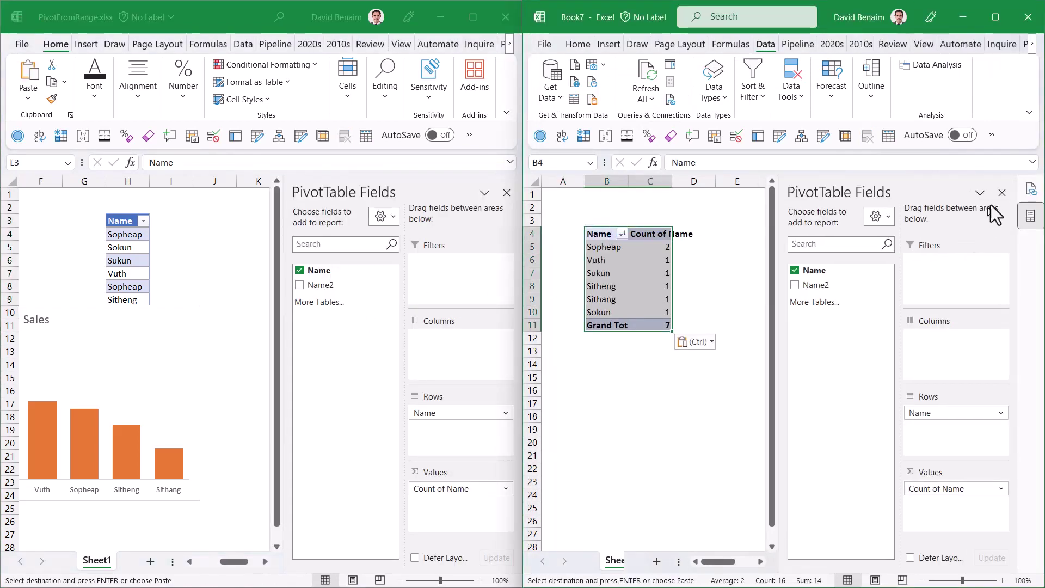
left_click(1001, 192)
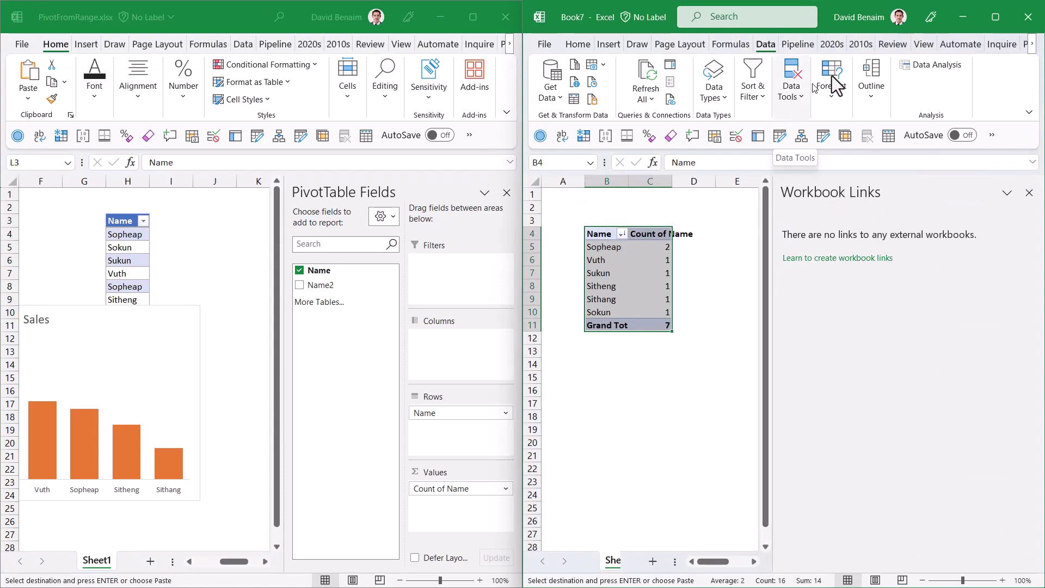
key("super+Up")
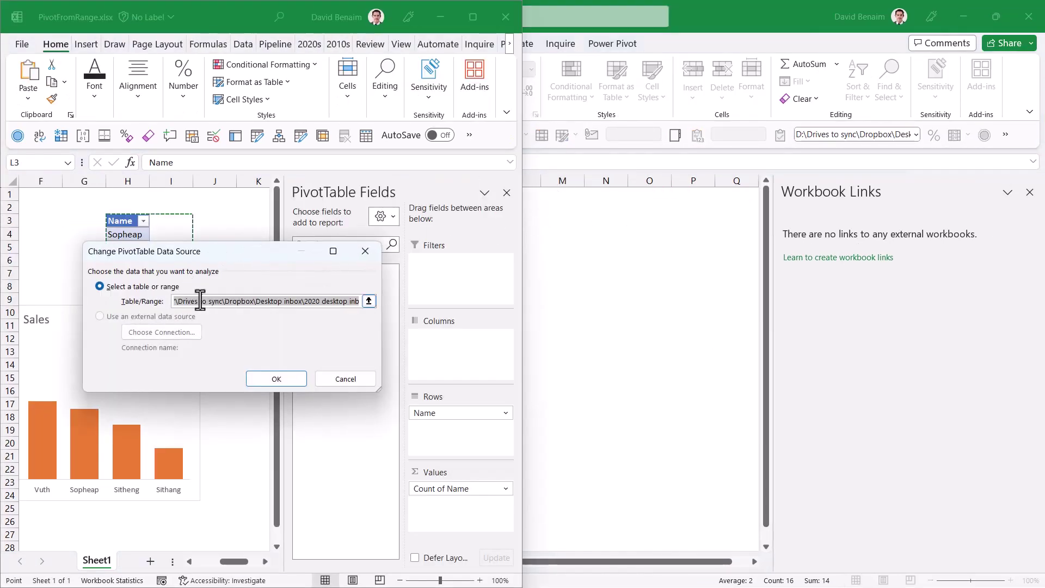
Step: Reveal the full PivotFromRange source reference, cancel the data source window, and deselect the pivot
left_click_drag(200, 301, 396, 311)
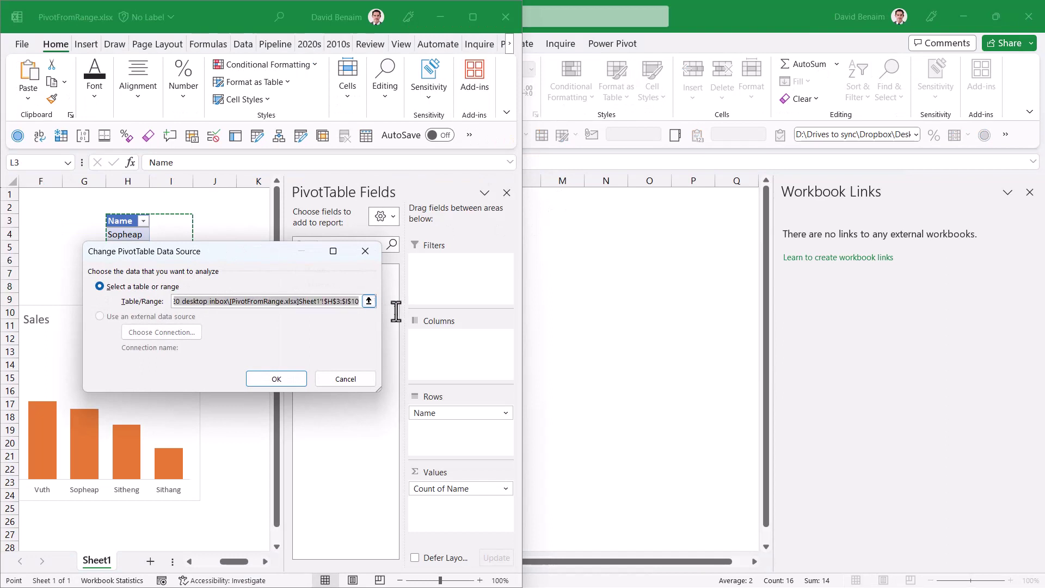
left_click(357, 380)
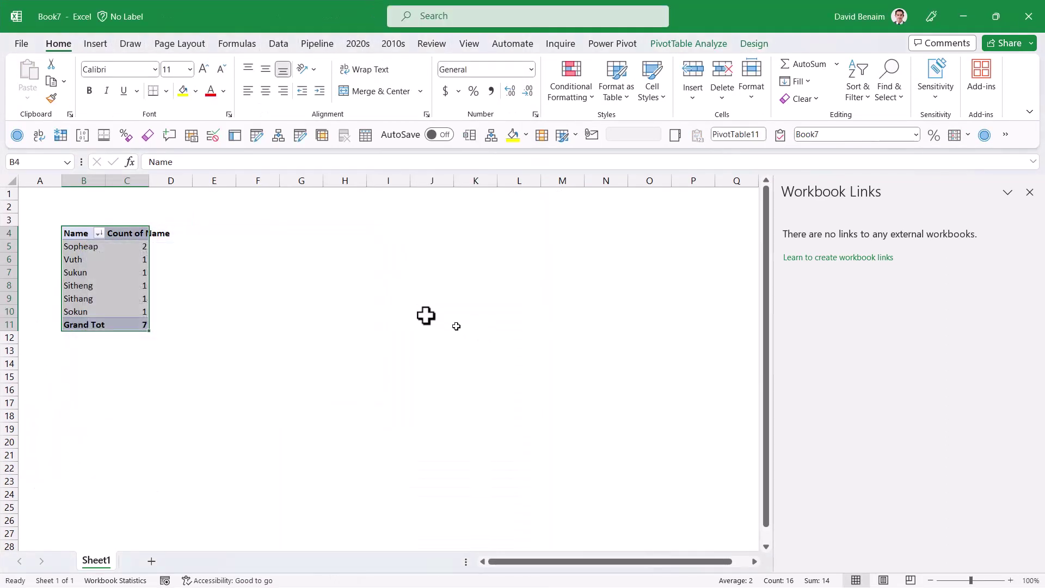
left_click(291, 273)
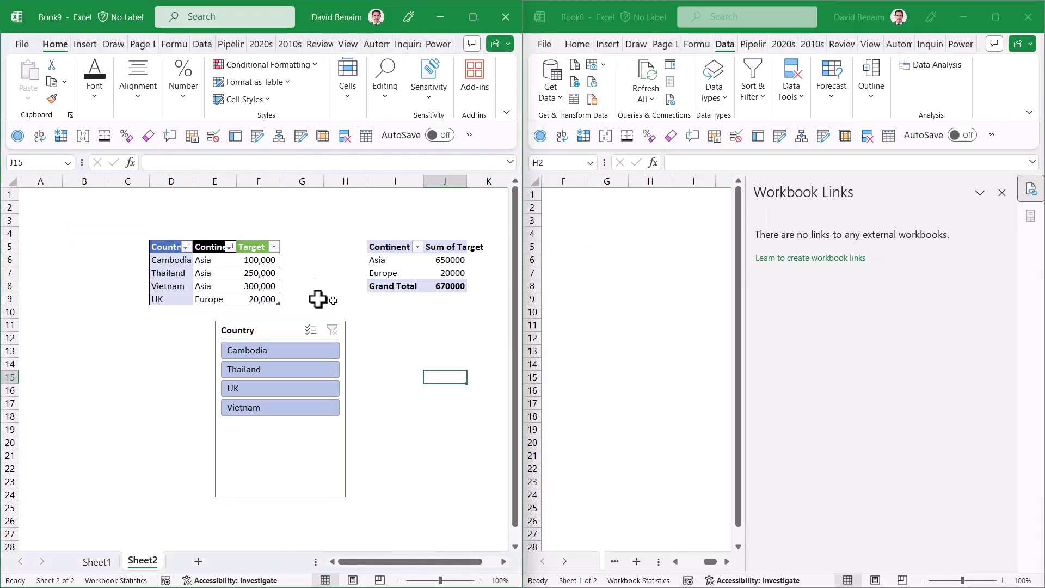
Step: Paste Book9's D3:J10 country table and Continent pivot at F4 of Book8, then maximize Book8
left_click(304, 282)
left_click_drag(168, 224, 441, 307)
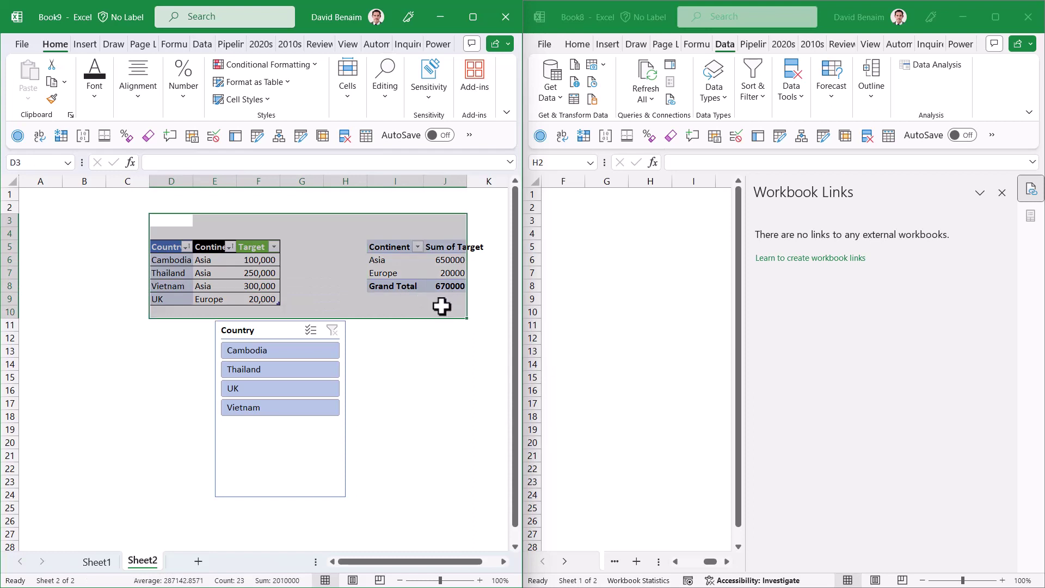
key("ctrl+c")
left_click(583, 227)
left_click(583, 226)
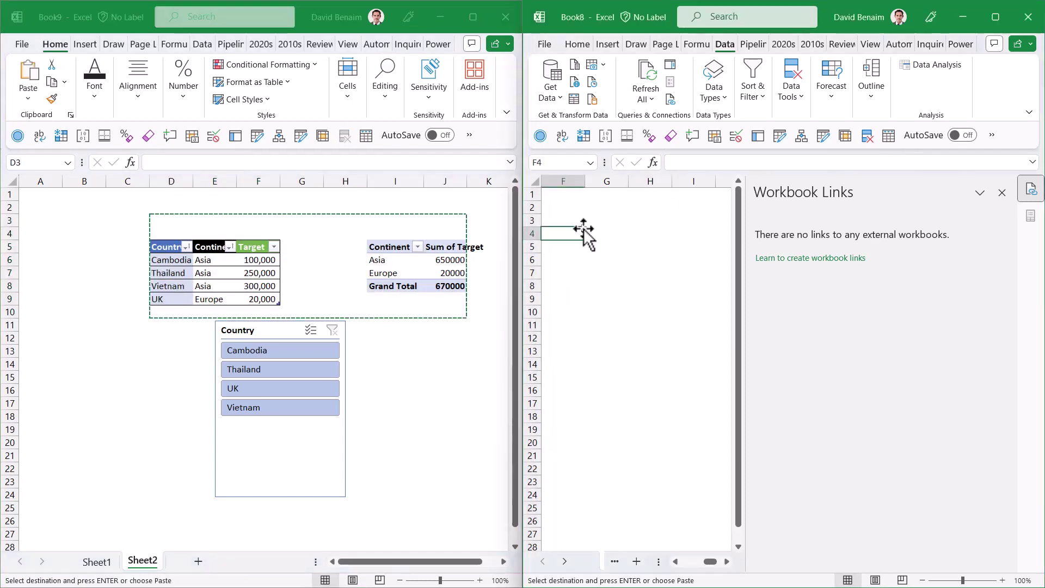
key("ctrl+v")
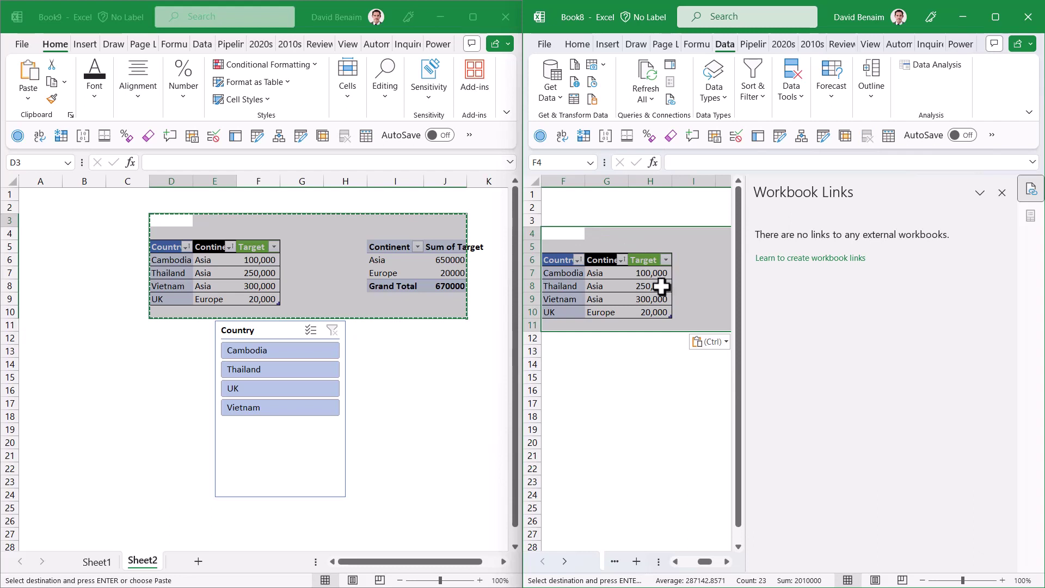
left_click(660, 285)
key("Right")
key("Right")
key("Right")
key("Right")
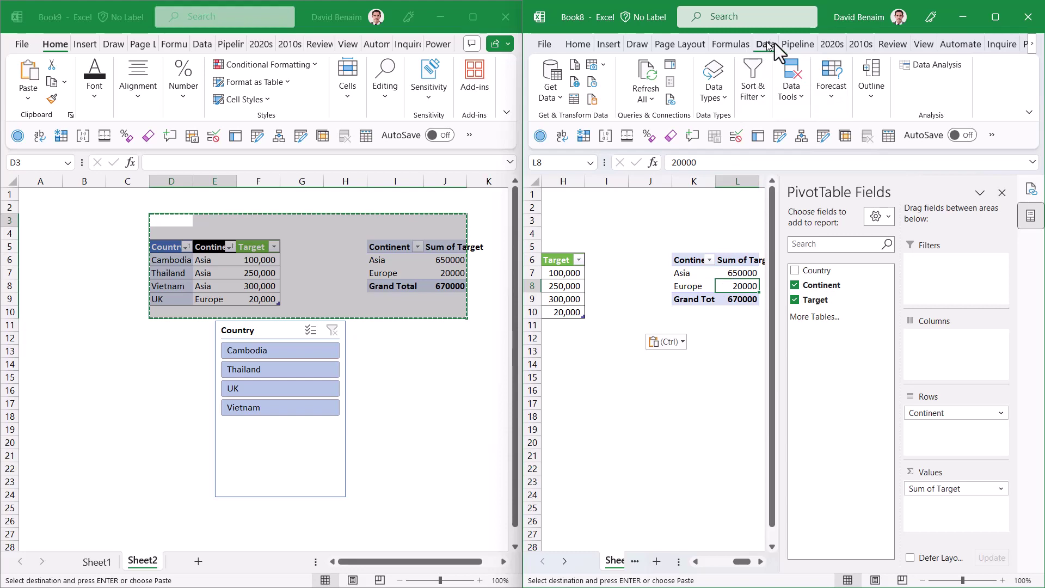
left_click(989, 18)
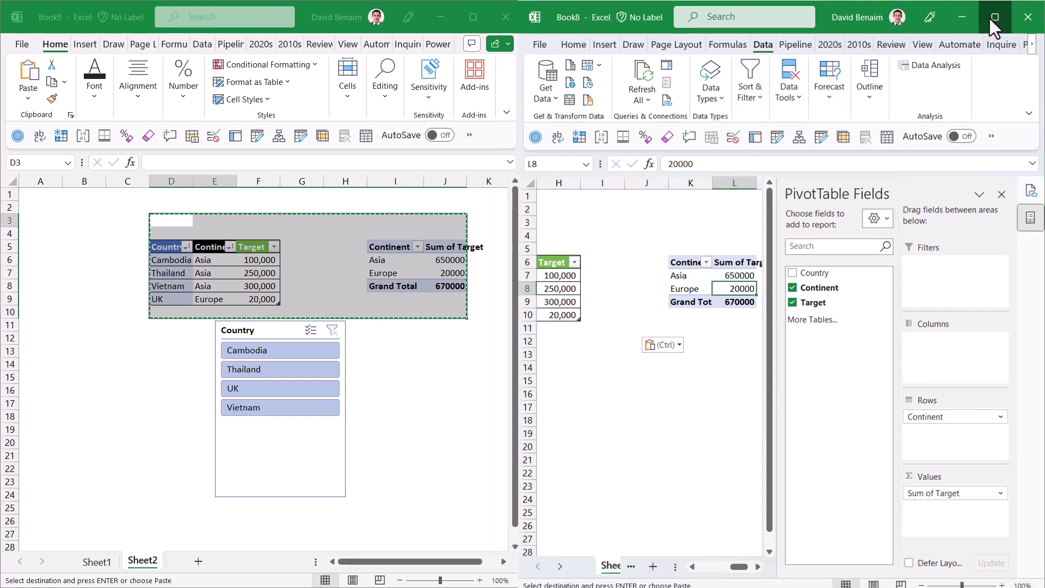
Step: Check the pasted pivot's data source, then try pasting the Country slicer at Book8's I13 and dismiss the error
left_click(718, 47)
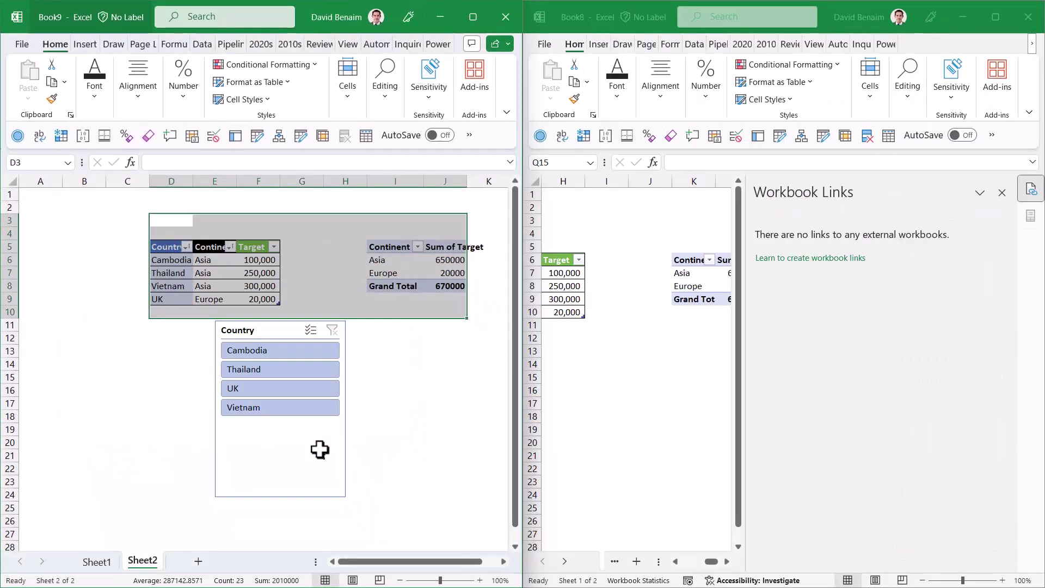
left_click(320, 450)
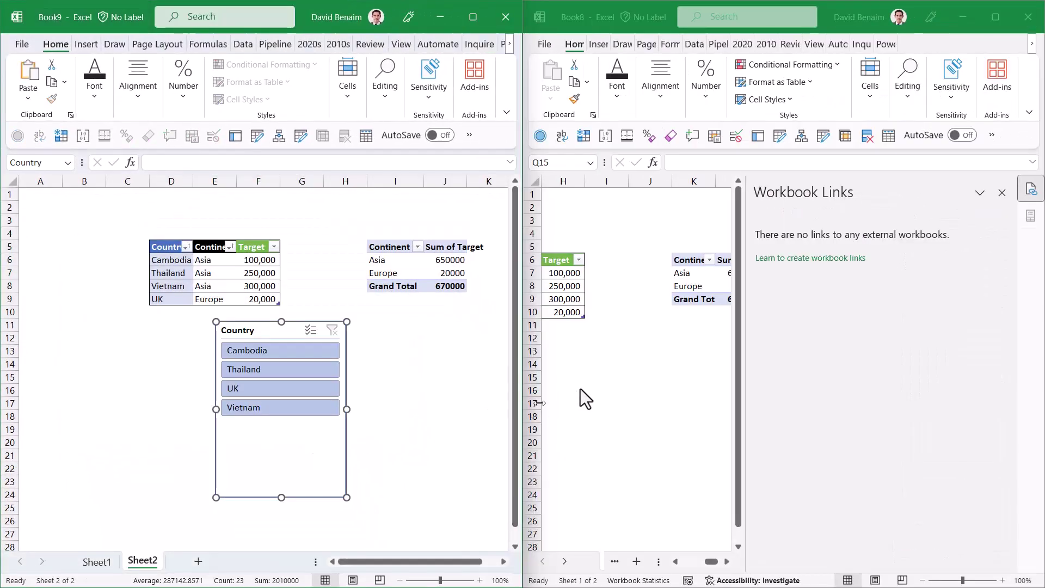
left_click(605, 349)
left_click(605, 348)
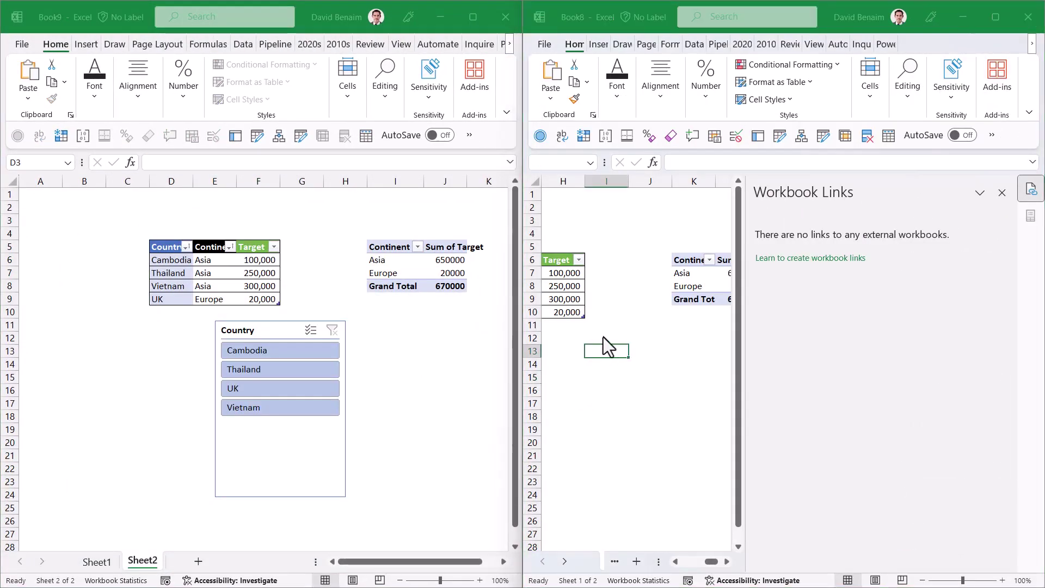
key("ctrl+v")
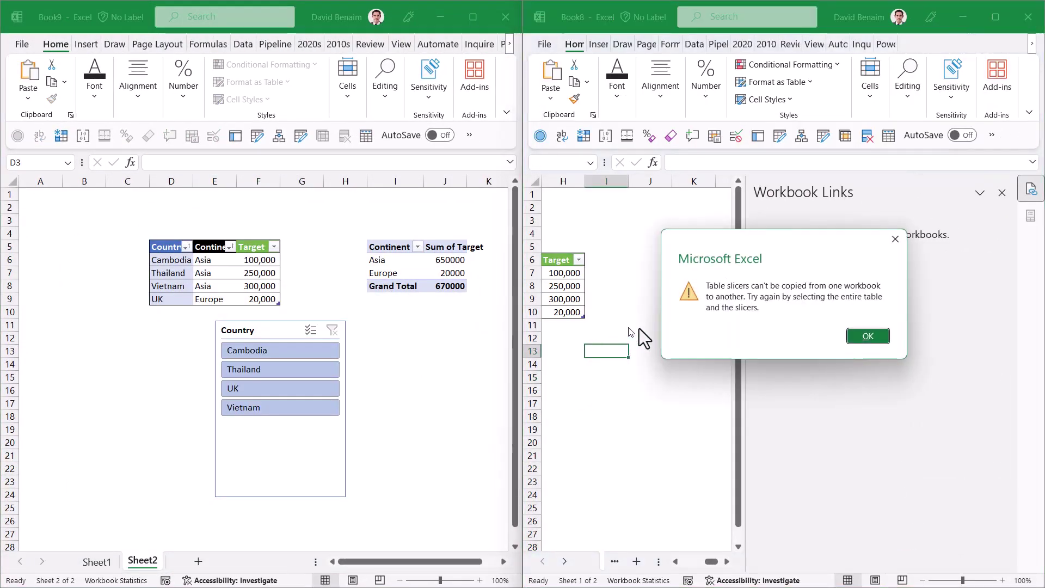
left_click(865, 335)
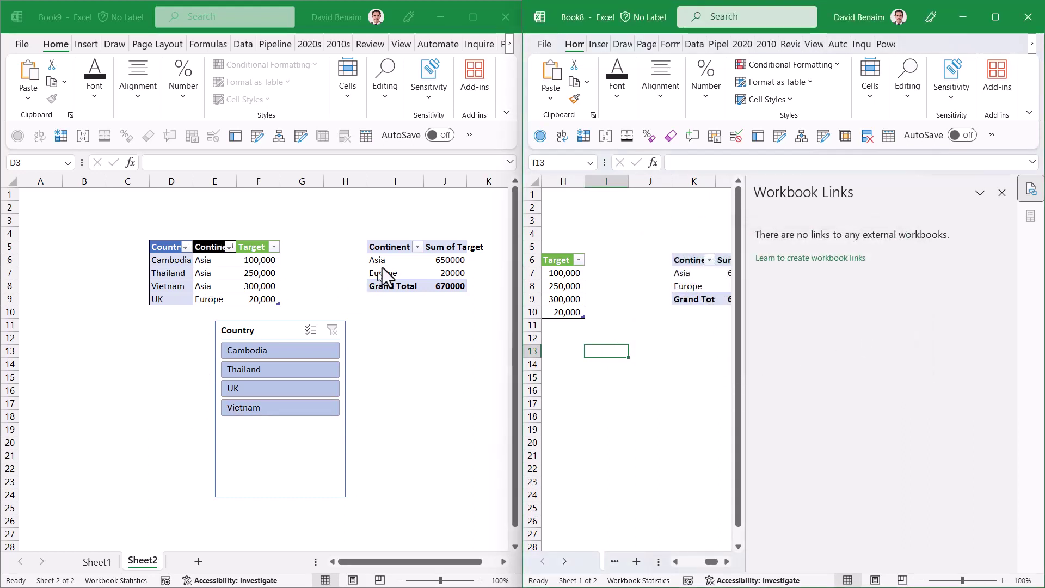
Step: Switch Book9 to Sheet1, review Book8's Power Pivot and Power Query summary rows, then show the Data commands
left_click(103, 563)
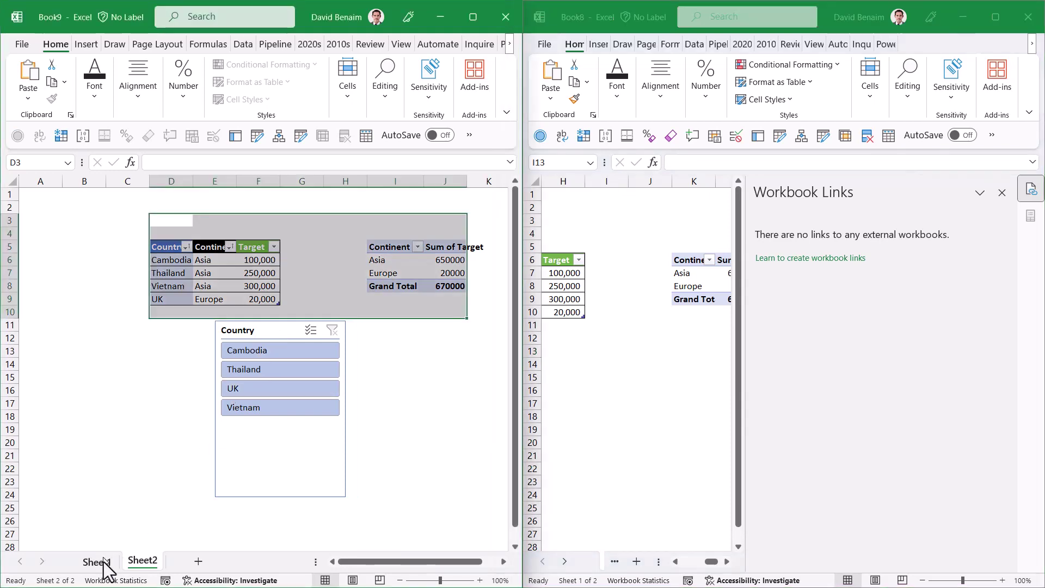
left_click(103, 564)
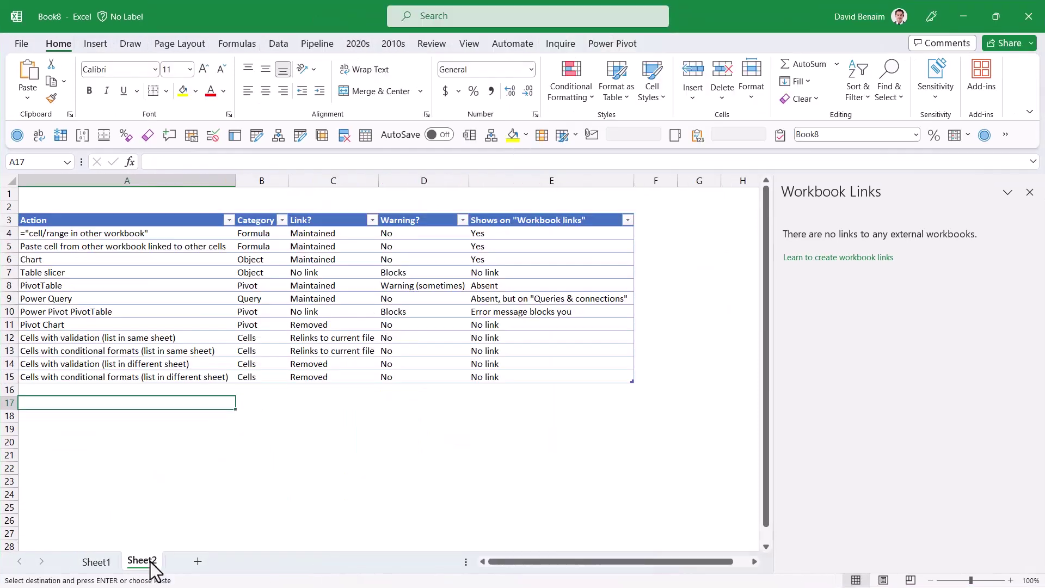
left_click(142, 315)
key("Right")
key("Right")
key("Right")
key("Right")
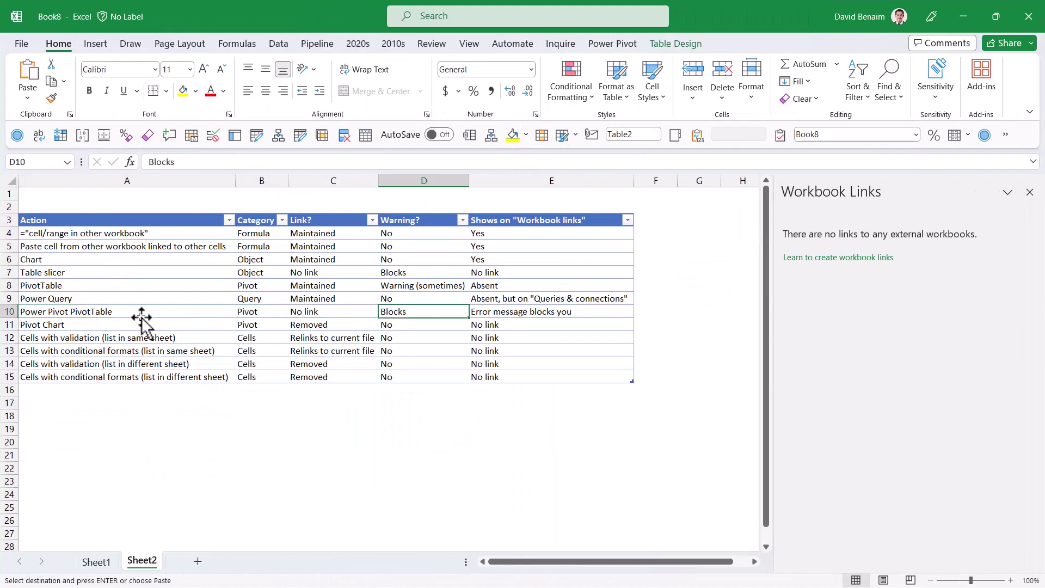
key("Left")
key("Left")
key("Left")
key("Left")
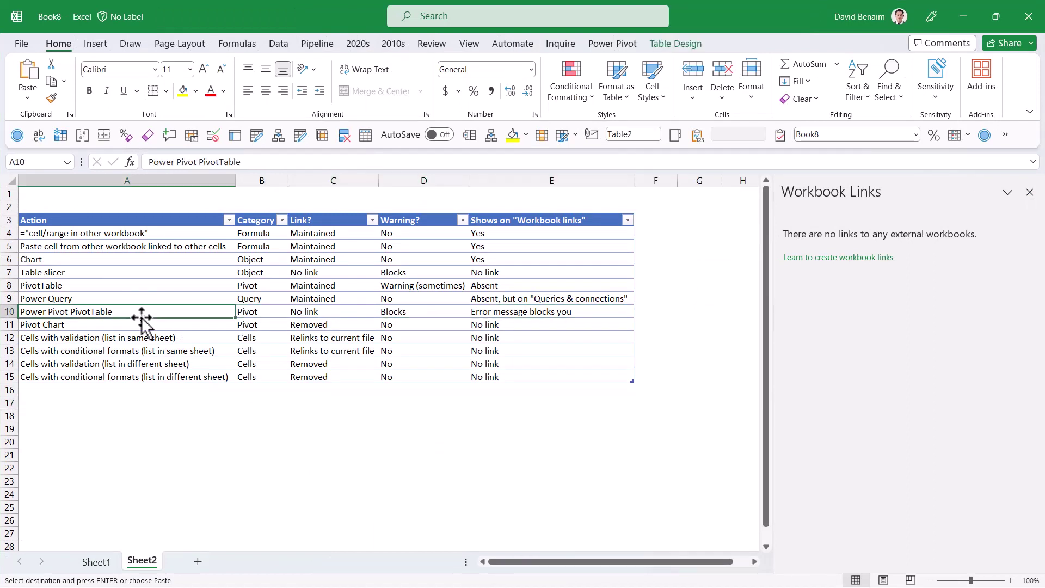
key("Up")
key("Right")
key("Right")
key("Right")
key("Right")
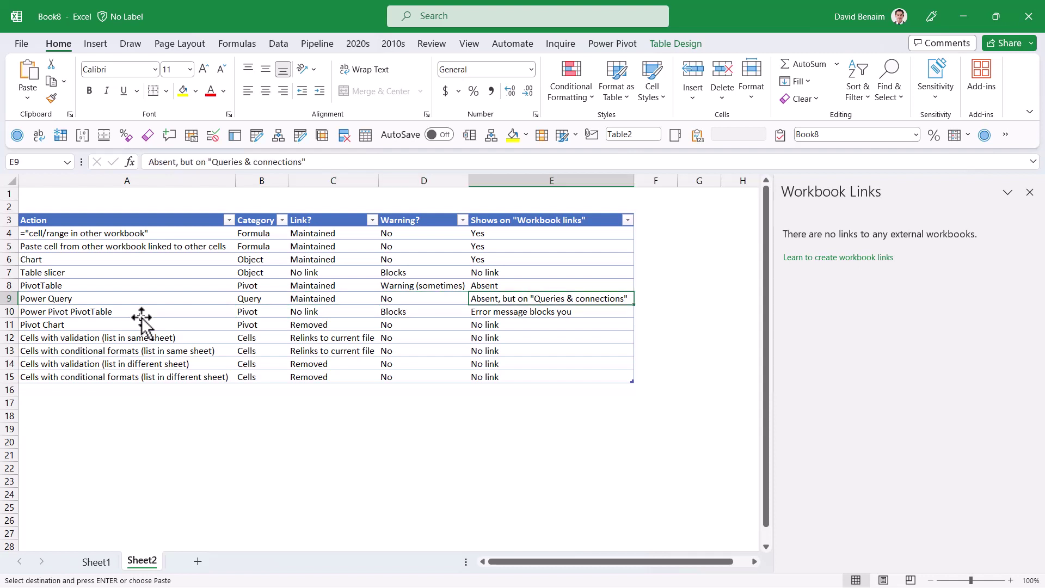
left_click(285, 42)
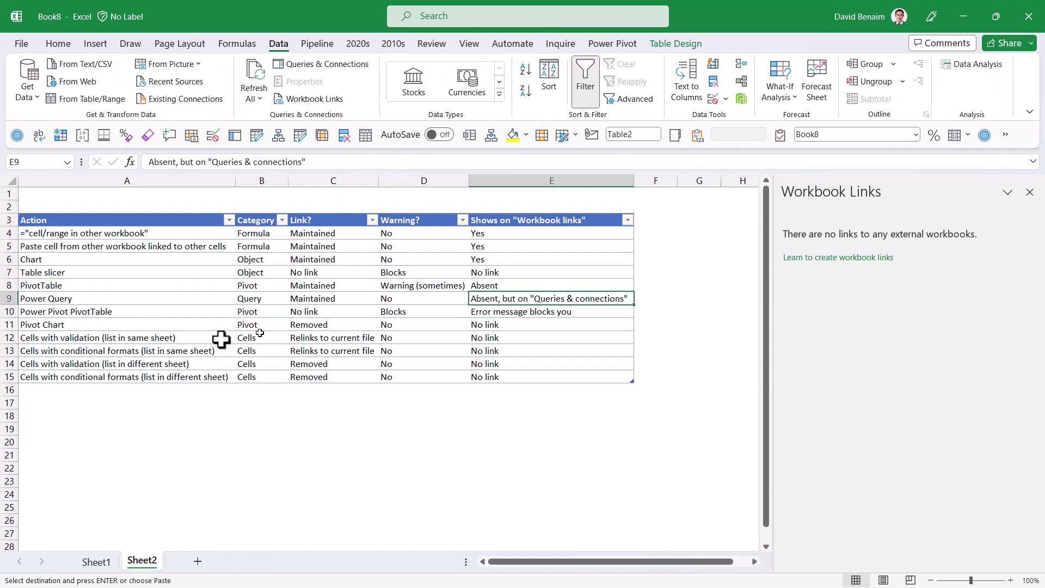
left_click(159, 337)
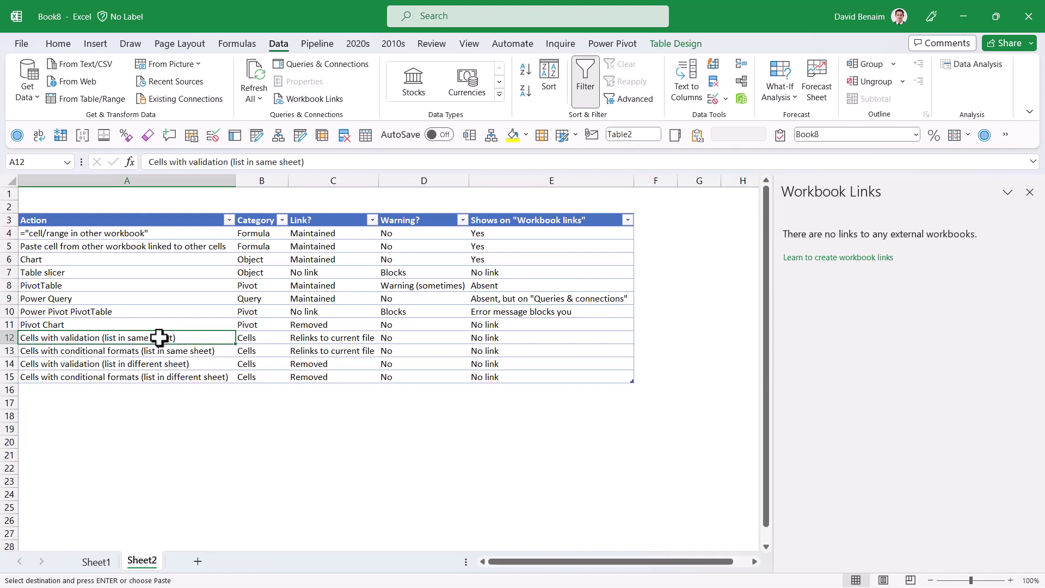
left_click(108, 455)
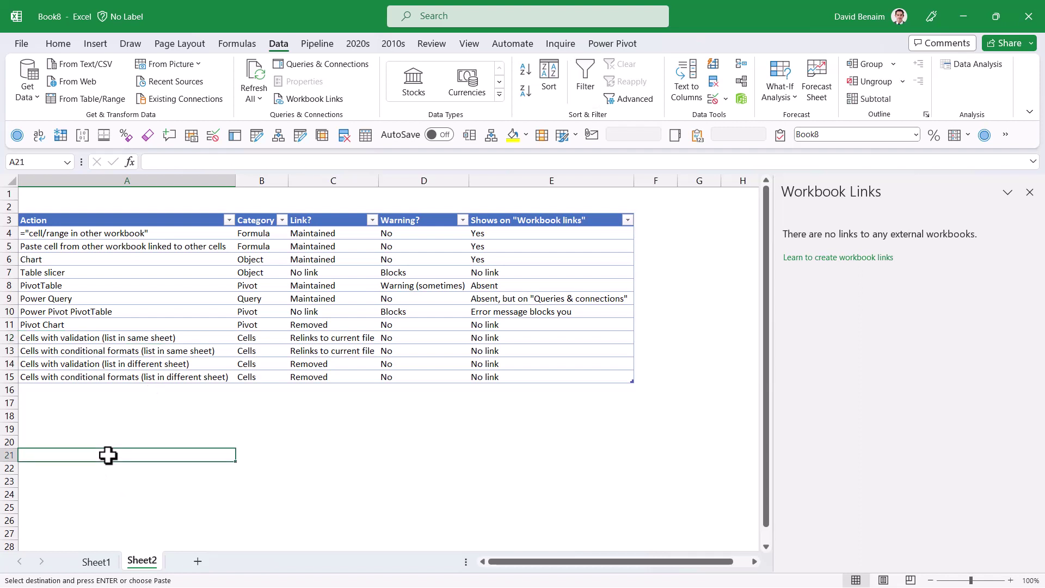